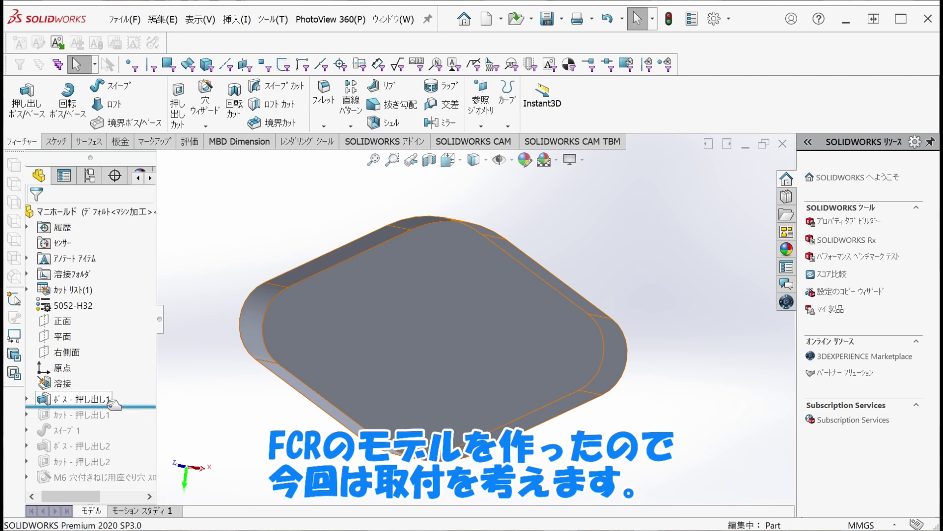
Step: Roll the manifold part's feature history forward to just below Sweep1 to show the bent pipe
drag(113, 406, 80, 470)
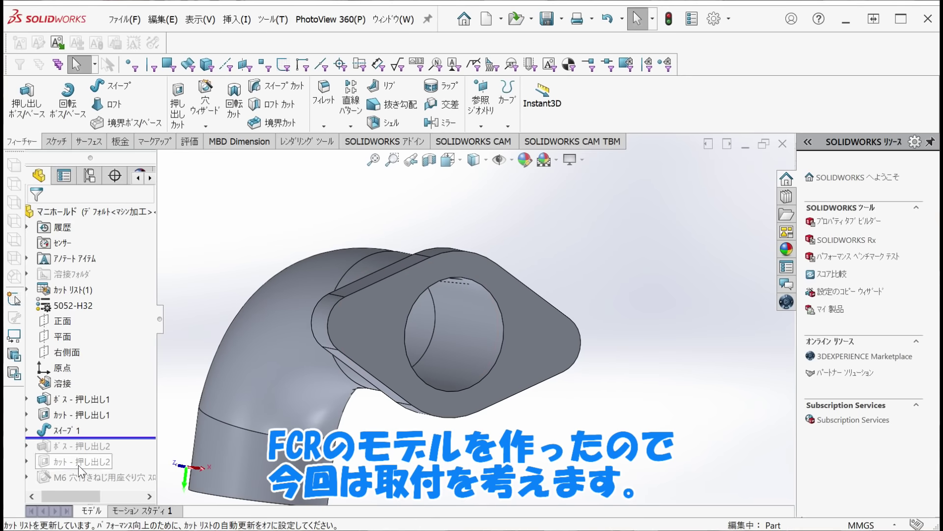
Step: Review the sweep's 3D path sketch, then exit it so the flange rebuilds
click(64, 430)
click(73, 400)
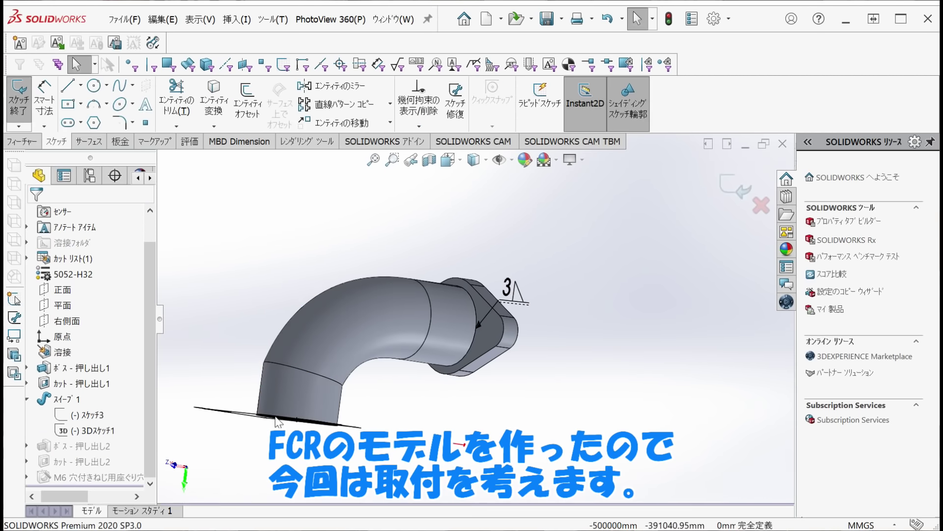
middle_drag(277, 422, 581, 336)
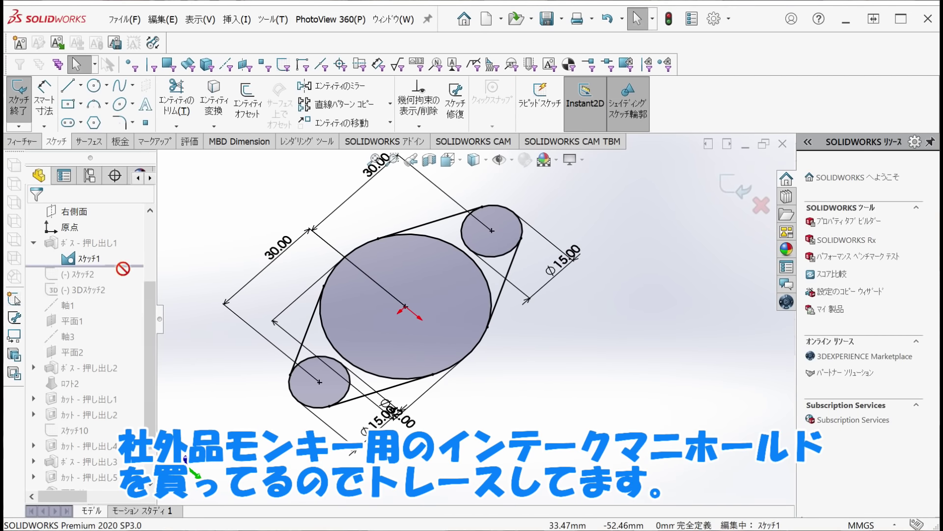
click(74, 289)
middle_drag(403, 246, 687, 204)
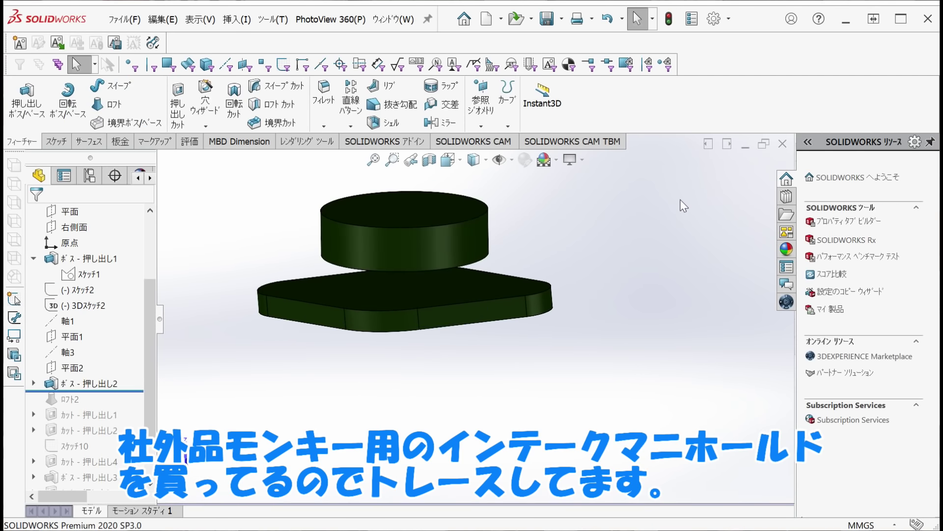
Step: Roll the flange history forward through the loft and cuts to the end, with sketch lines hidden
drag(127, 403, 74, 436)
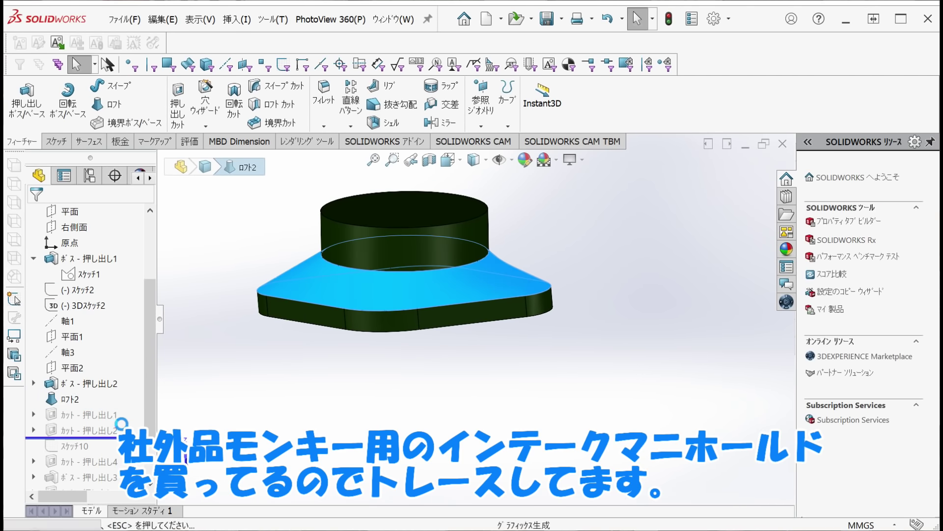
middle_drag(206, 344, 228, 398)
drag(87, 453, 123, 480)
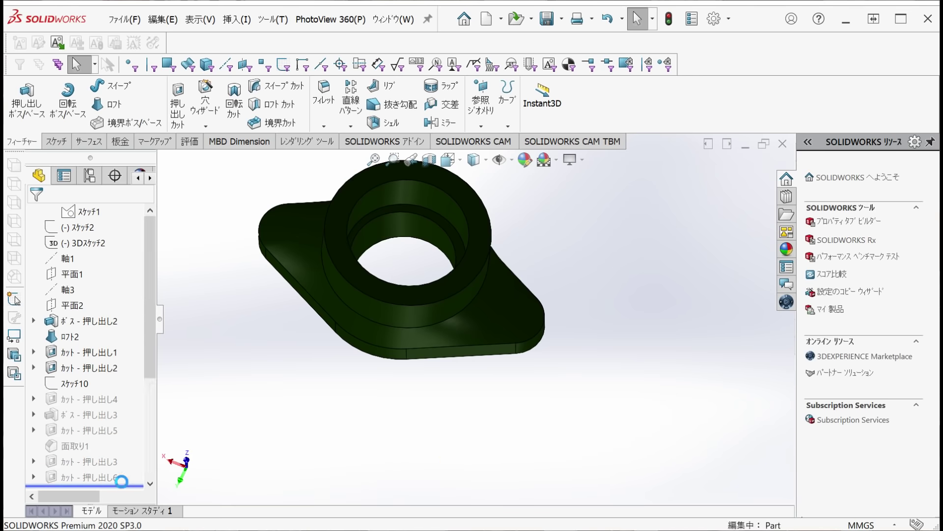
click(365, 322)
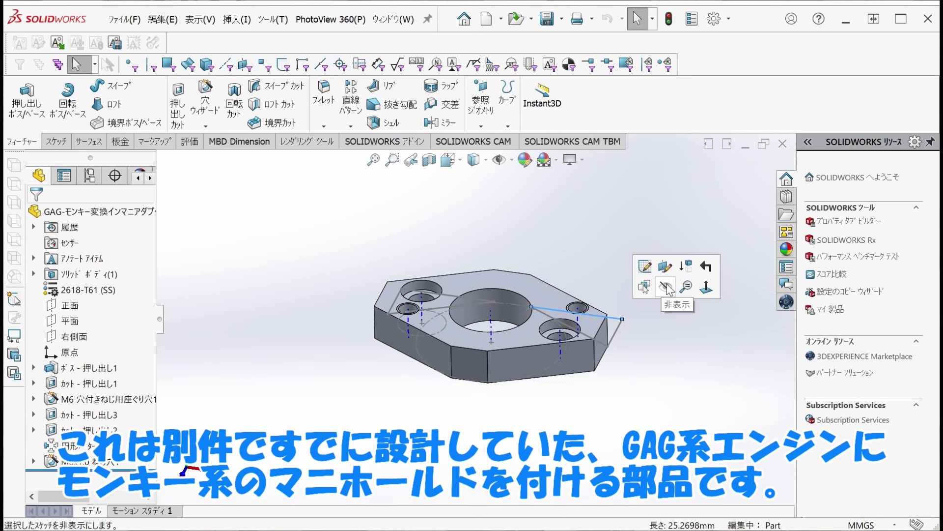
click(666, 290)
mouse_move(667, 290)
middle_down()
mouse_move(282, 380)
mouse_move(758, 294)
middle_up()
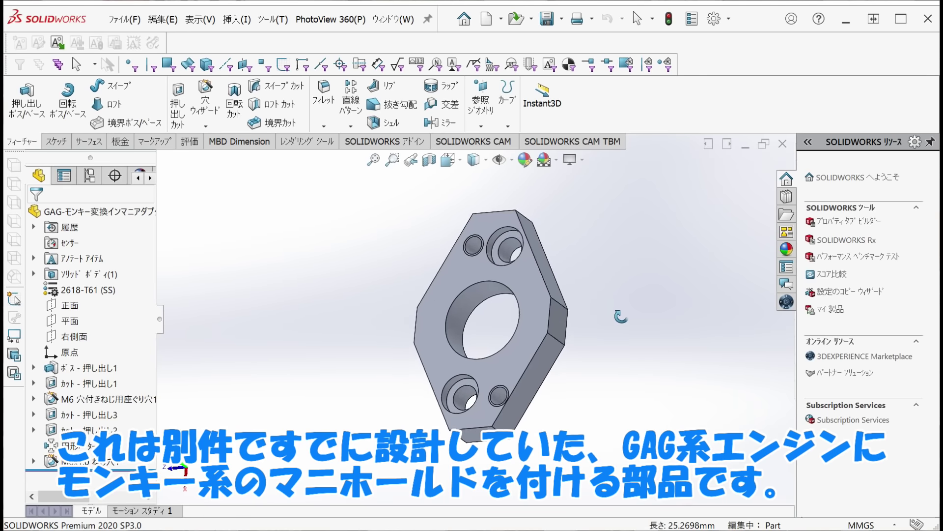
middle_drag(758, 293, 460, 293)
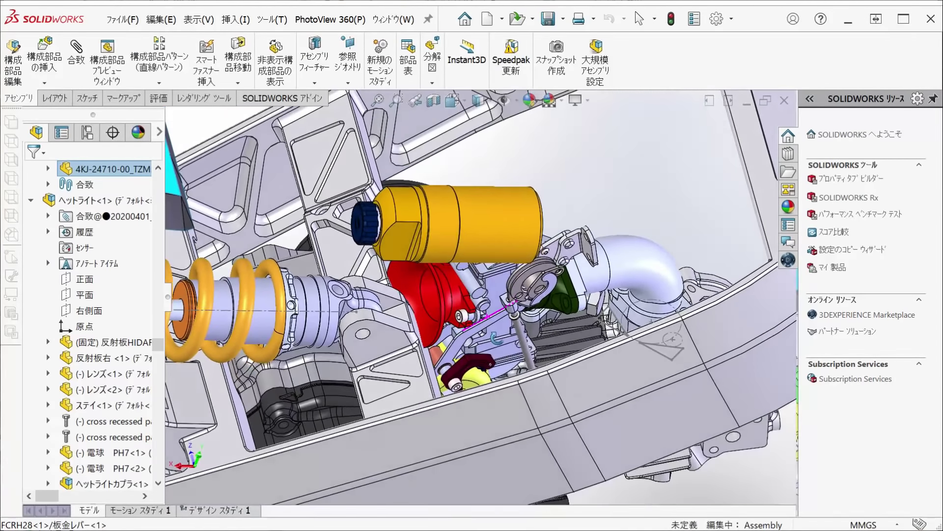
Step: Orbit the assembly around the carburettor to see it against the frame tubes and engine
middle_drag(497, 338, 291, 220)
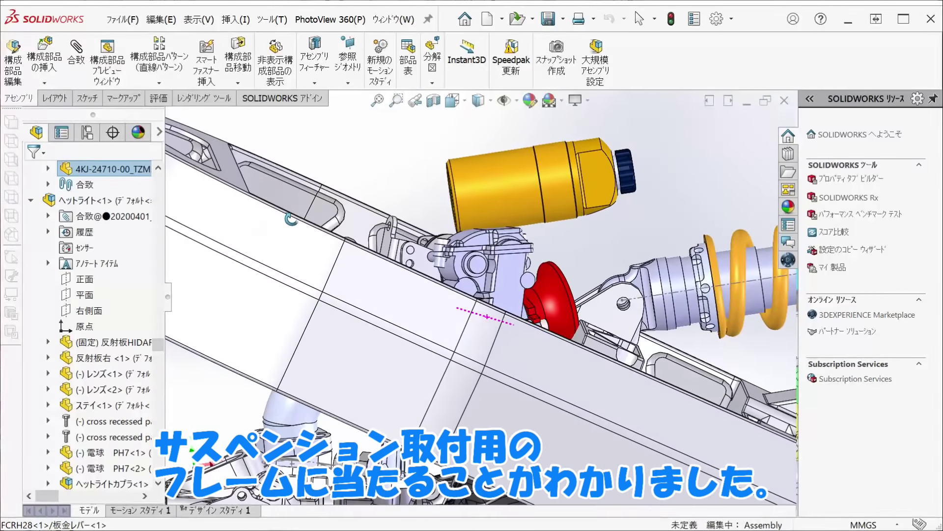
mouse_move(292, 220)
middle_down()
mouse_move(364, 310)
mouse_move(382, 351)
middle_up()
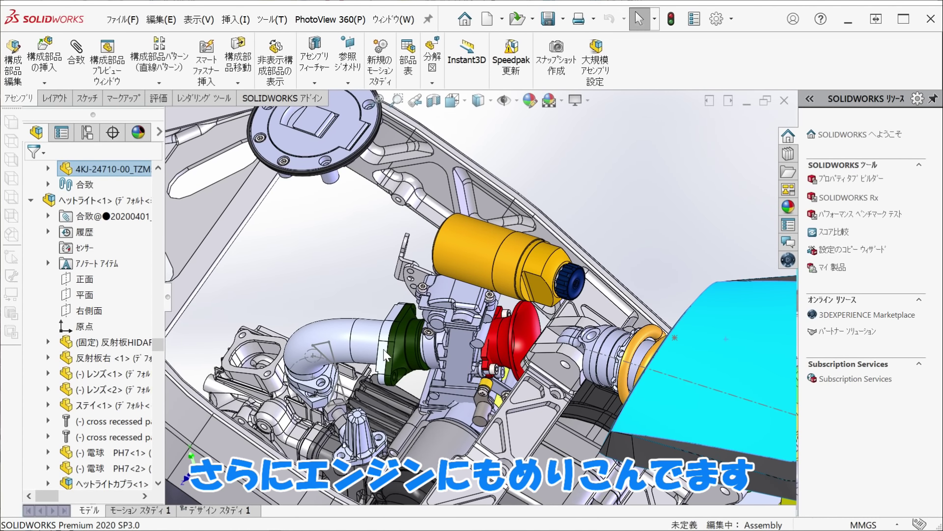
middle_drag(386, 355, 375, 316)
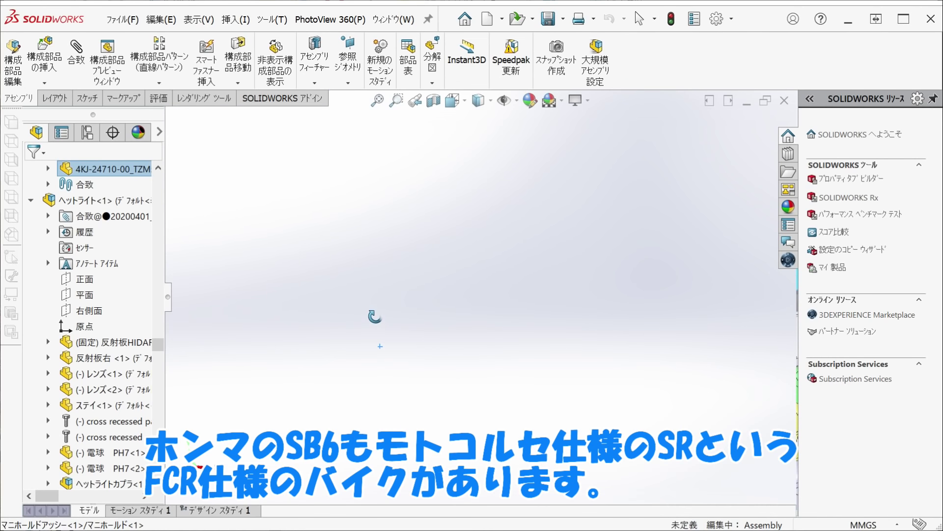
Step: Show the whole bike in isometric view, then zoom in on the rear shock and carburettor
key(space)
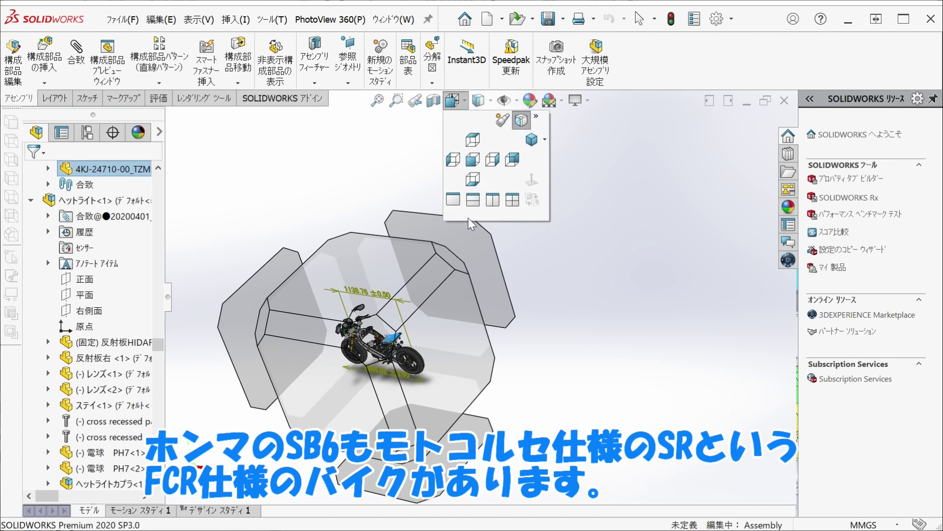
key(Escape)
key(ctrl+7)
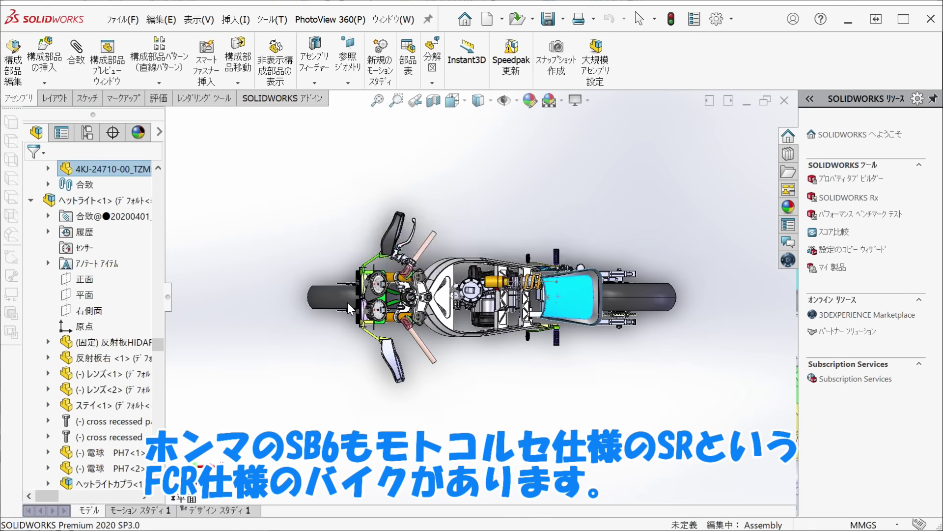
scroll(509, 297, down, 1)
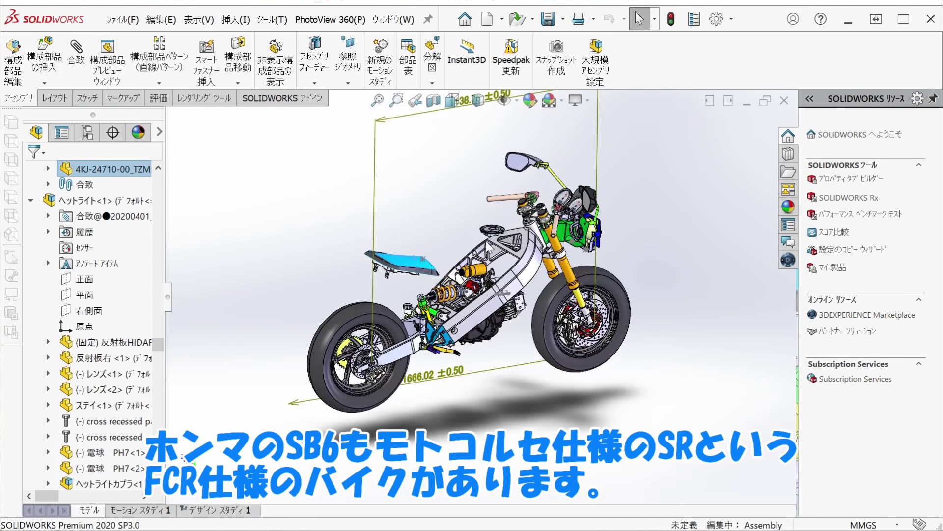
scroll(508, 297, down, 2)
scroll(509, 298, down, 3)
scroll(508, 298, down, 1)
middle_drag(517, 299, 514, 322)
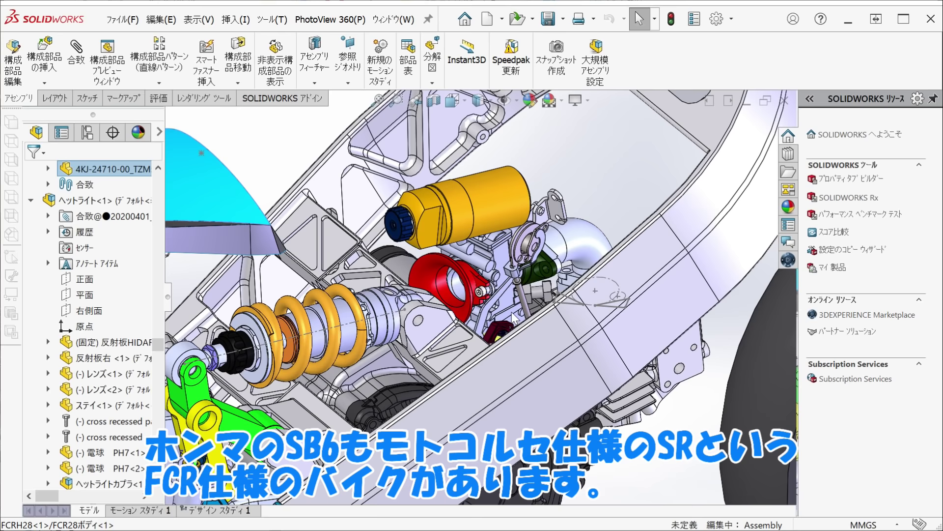
Step: View the intake manifold close up above the engine, then zoom out to include frame, forks and shock
middle_drag(511, 311, 70, 338)
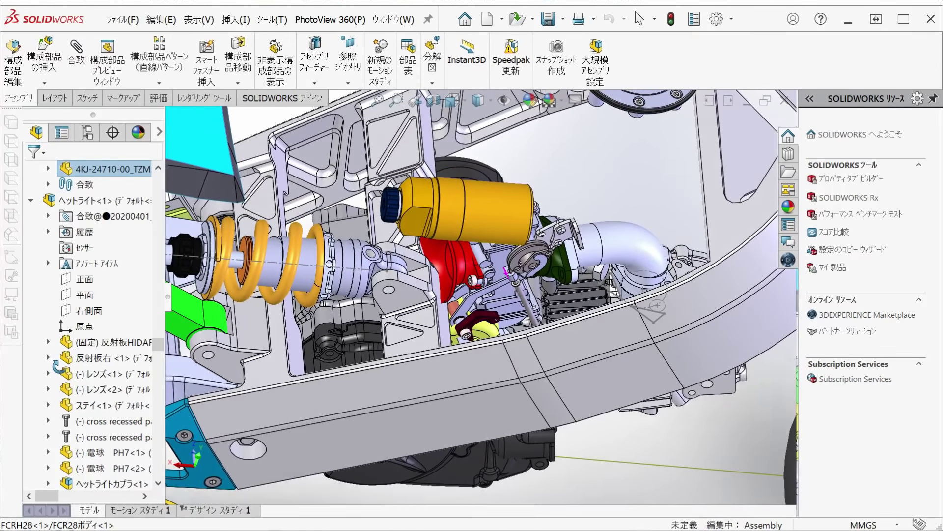
middle_drag(71, 338, 224, 303)
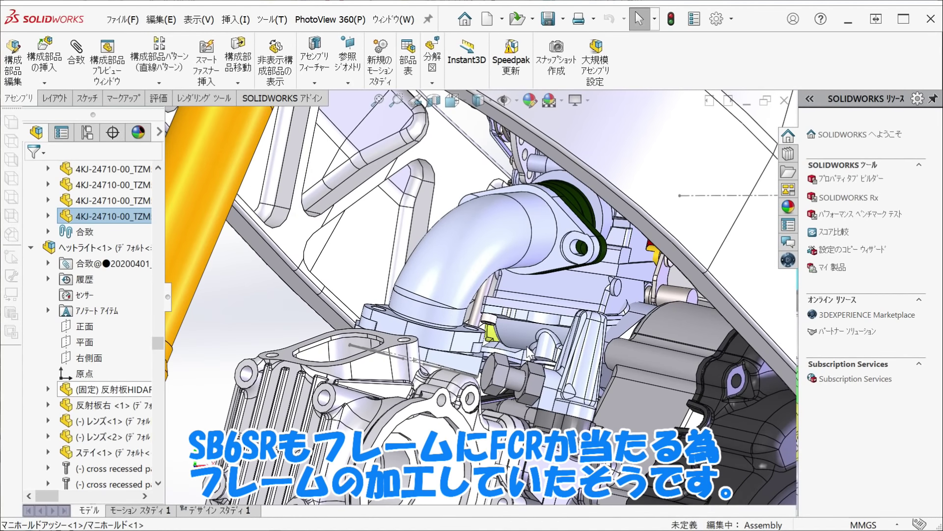
scroll(498, 344, up, 5)
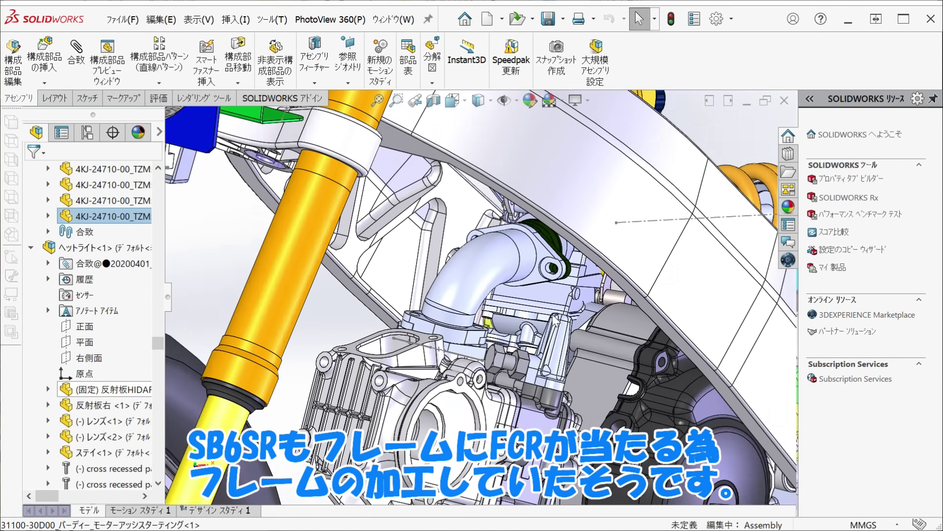
mouse_move(498, 344)
middle_down()
mouse_move(637, 304)
mouse_move(759, 293)
middle_up()
scroll(636, 305, up, 4)
scroll(760, 293, down, 3)
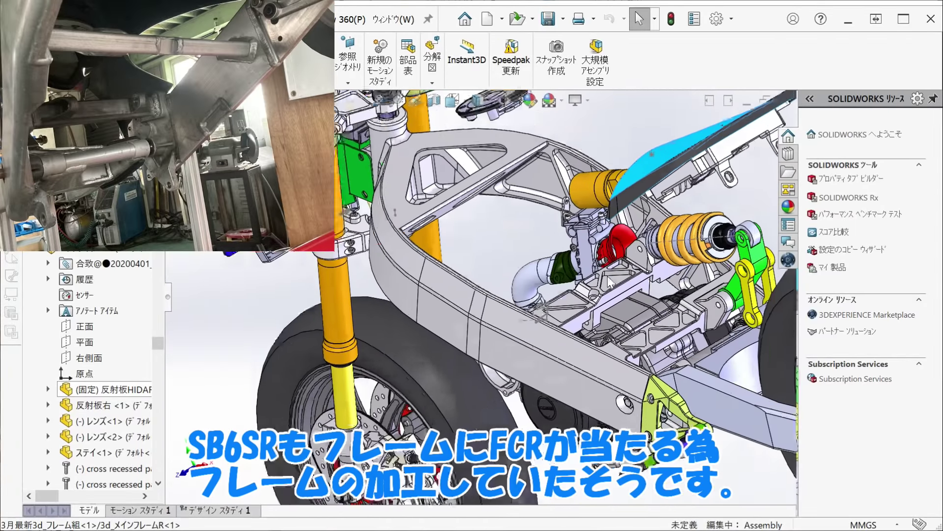
scroll(759, 293, down, 3)
scroll(760, 294, down, 2)
middle_drag(759, 294, 666, 277)
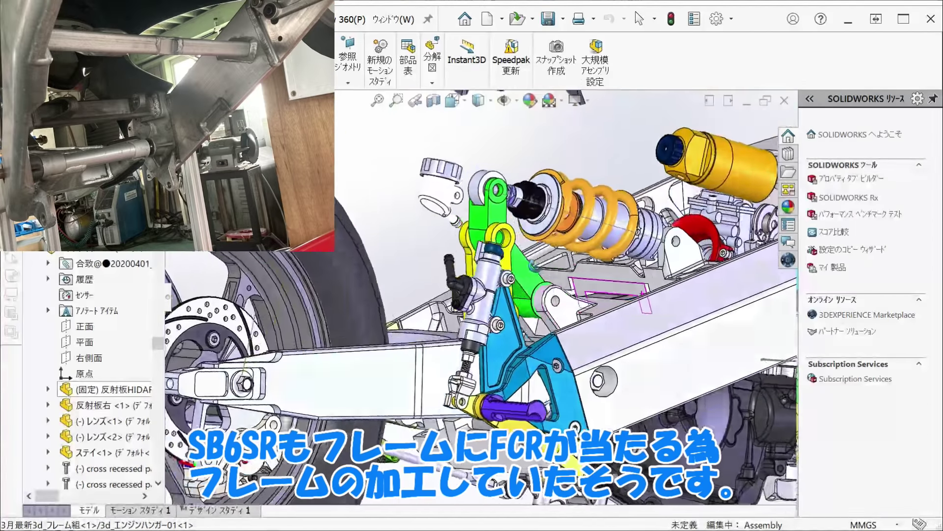
scroll(667, 278, down, 2)
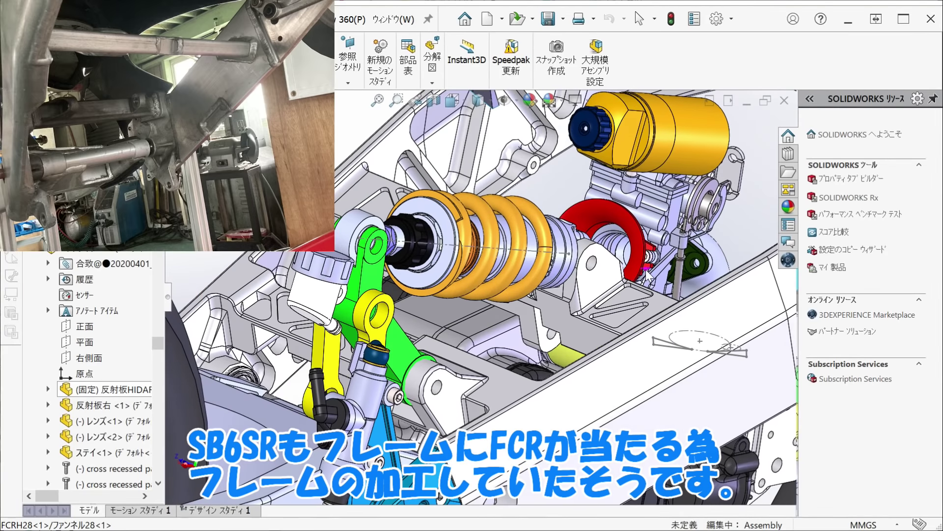
scroll(654, 284, down, 2)
scroll(644, 290, down, 1)
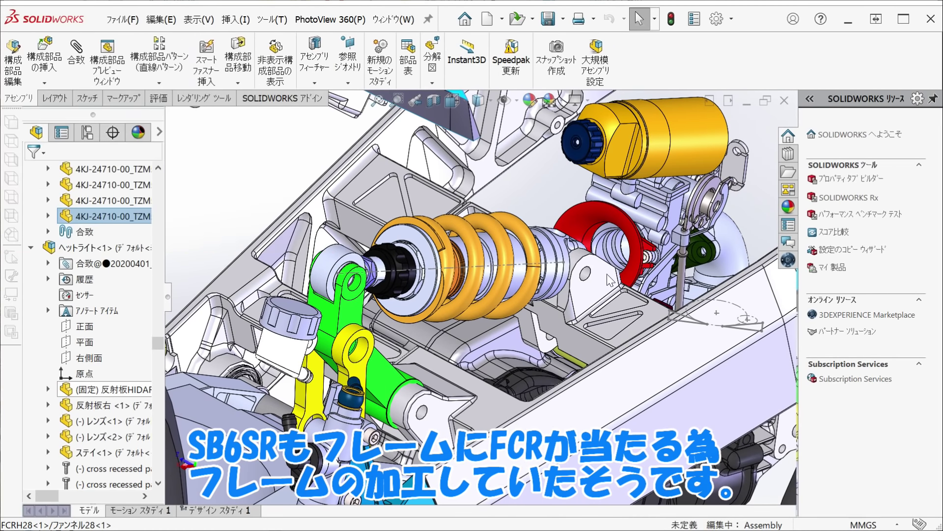
scroll(596, 313, up, 3)
Step: Orbit and zoom toward the frame beam to see the bent intake elbow beneath it
mouse_move(553, 255)
middle_down()
mouse_move(475, 204)
mouse_move(393, 210)
mouse_move(266, 287)
mouse_move(342, 305)
middle_up()
middle_drag(497, 331, 559, 248)
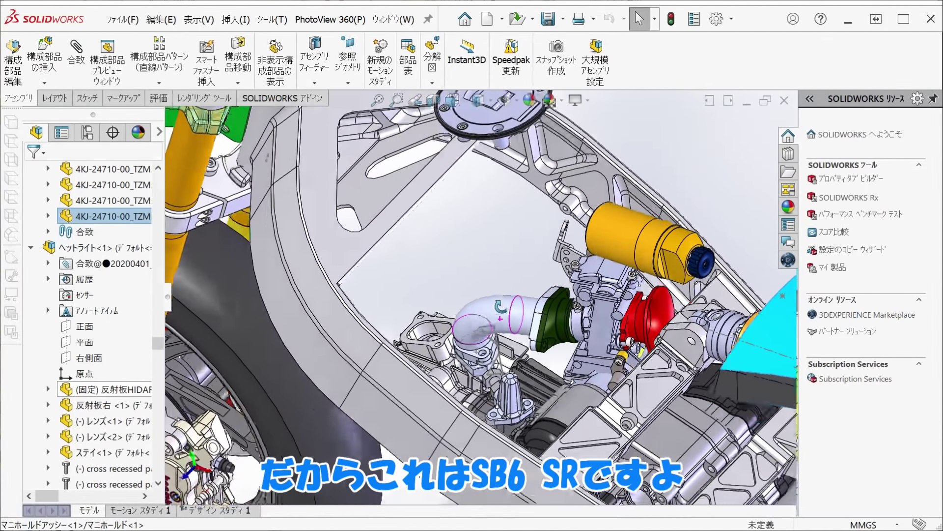
scroll(559, 248, up, 3)
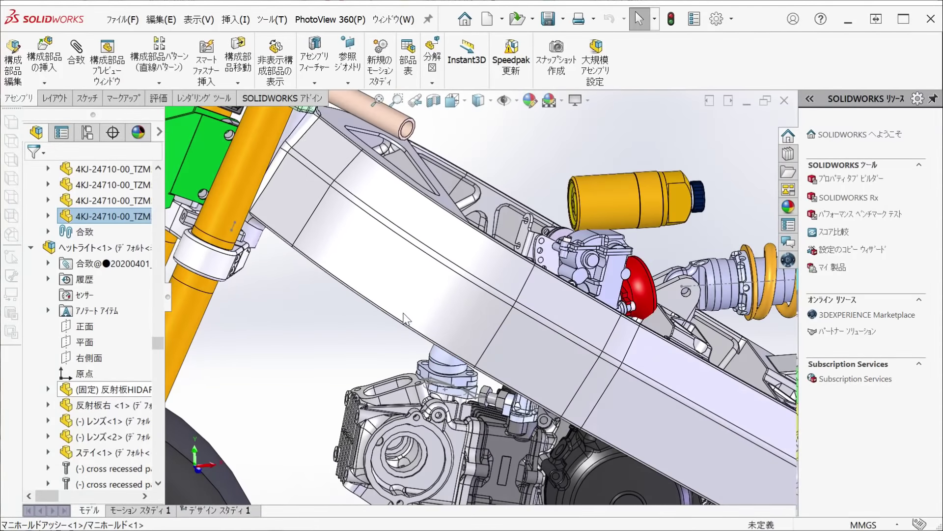
scroll(491, 285, up, 3)
scroll(404, 310, down, 2)
scroll(404, 310, up, 2)
scroll(405, 305, down, 3)
scroll(390, 310, up, 2)
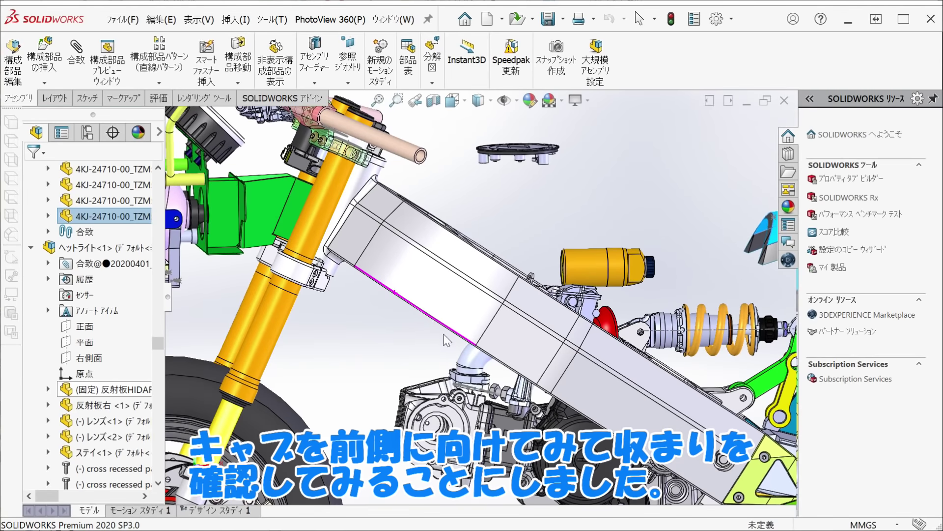
Step: From an oblique front-top view, select the intake manifold elbow and its angle mate
middle_drag(359, 309, 411, 368)
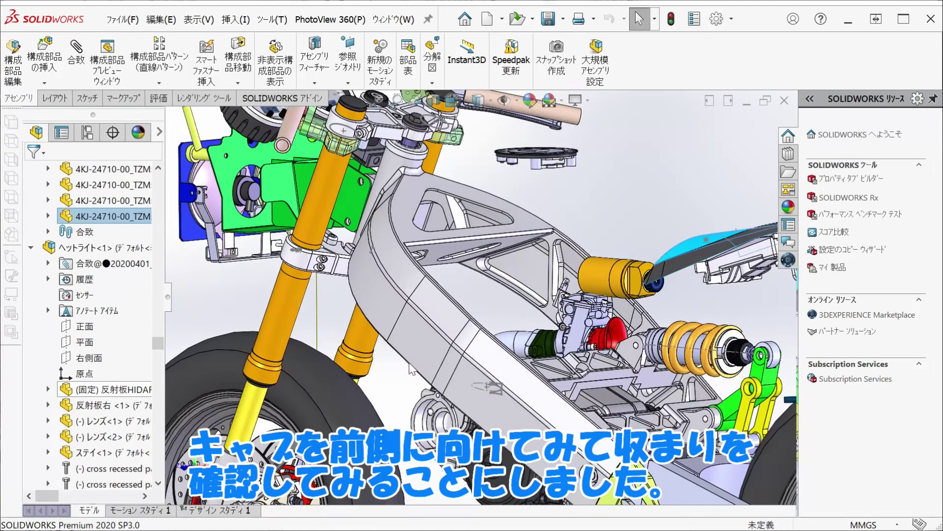
scroll(427, 368, down, 2)
scroll(452, 344, down, 2)
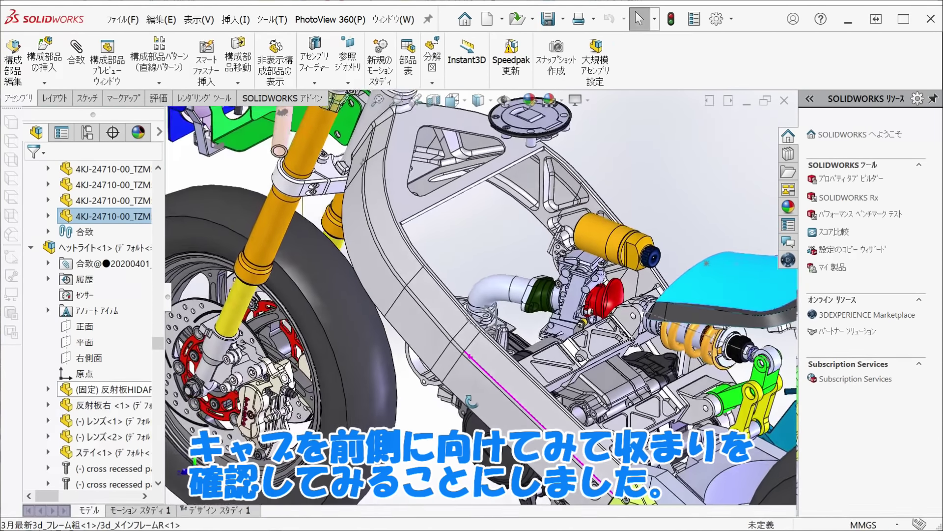
scroll(482, 320, down, 2)
scroll(507, 295, down, 2)
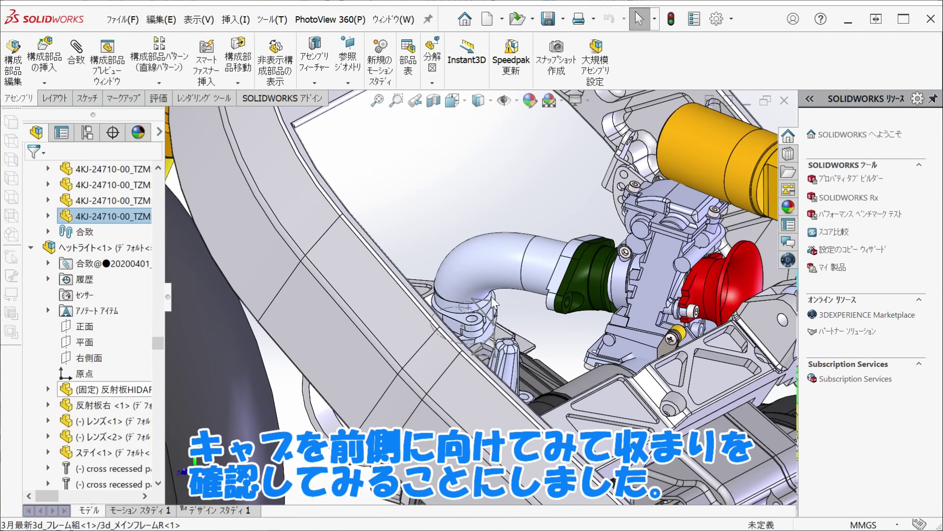
click(498, 288)
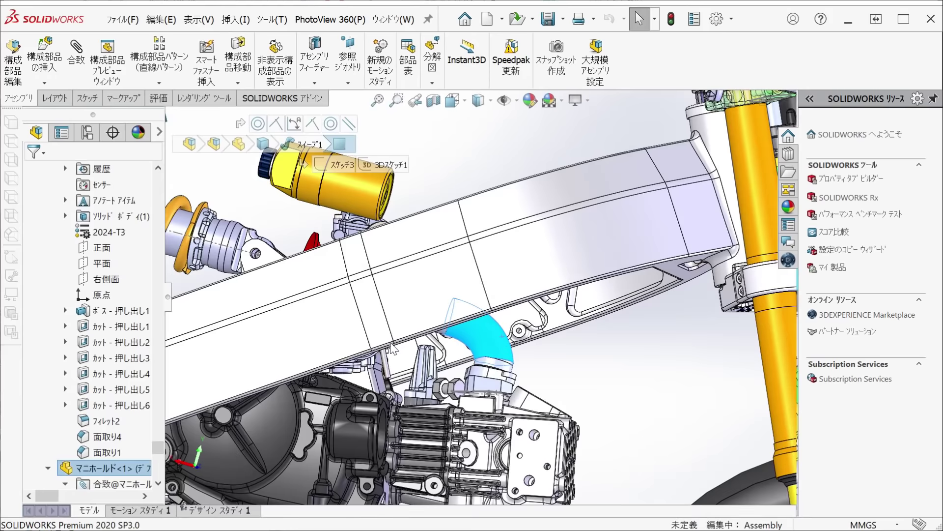
click(140, 452)
Step: Change the manifold's Angle1 mate to a flipped 30°, then check the carburettor's fit from the side
click(129, 435)
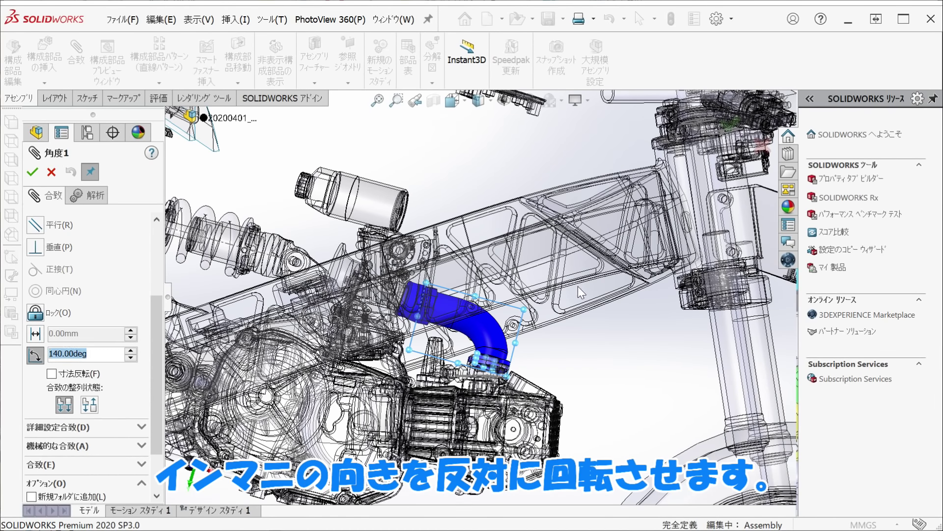
text(30)
key(Return)
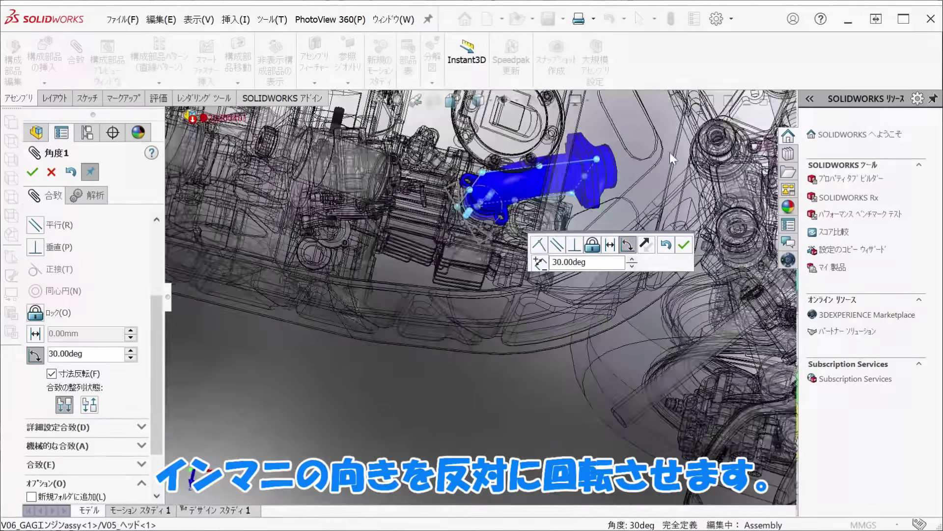
key(Return)
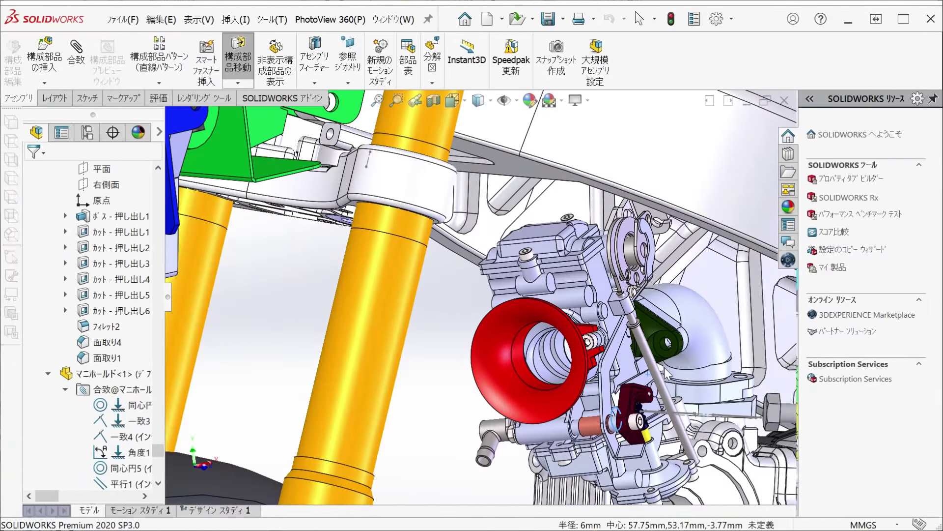
click(589, 415)
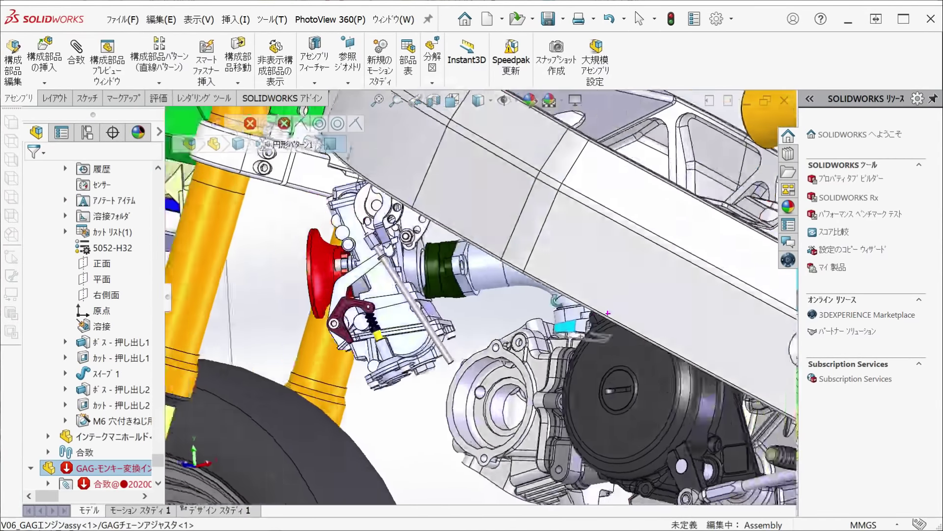
mouse_move(555, 300)
middle_down()
mouse_move(637, 156)
mouse_move(660, 235)
mouse_move(654, 264)
mouse_move(610, 314)
mouse_move(670, 323)
mouse_move(707, 311)
mouse_move(547, 274)
mouse_move(449, 283)
mouse_move(681, 397)
middle_up()
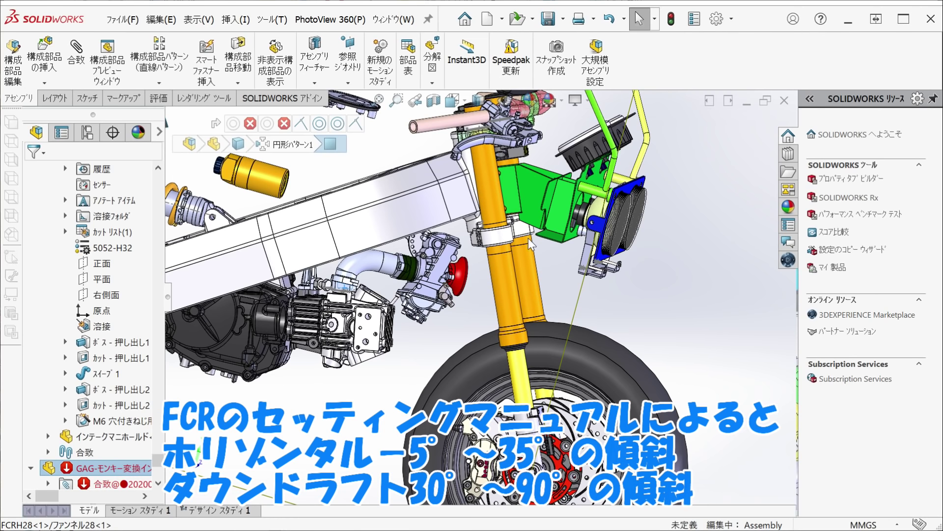
scroll(352, 262, down, 5)
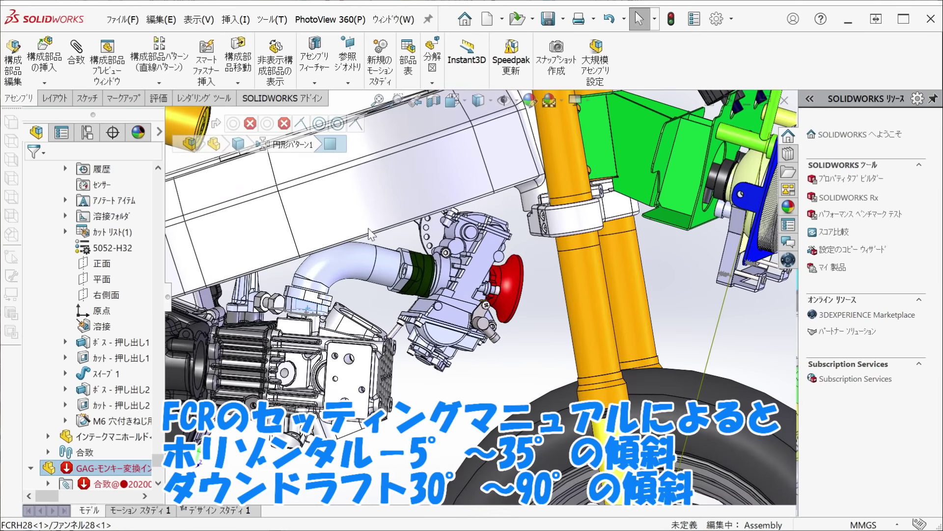
mouse_move(286, 195)
middle_down()
mouse_move(274, 193)
mouse_move(344, 221)
middle_up()
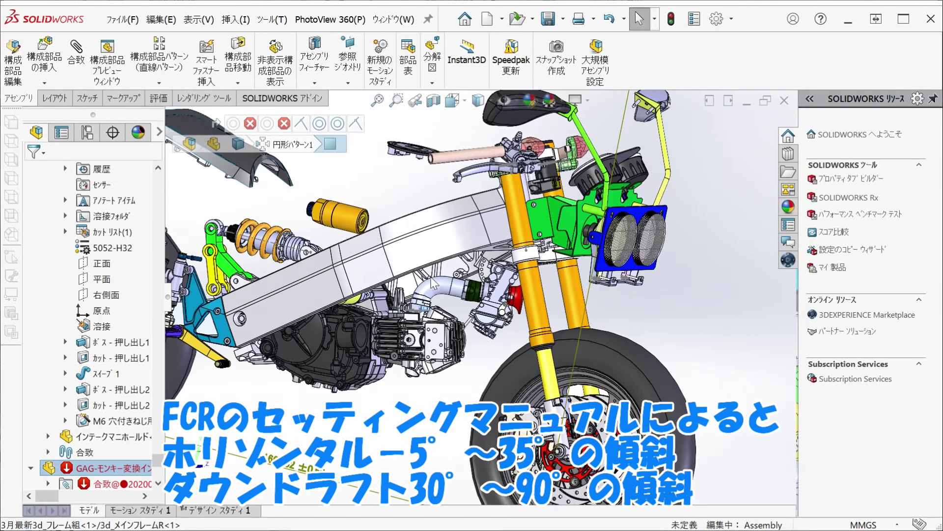
scroll(627, 407, down, 3)
scroll(626, 407, down, 2)
scroll(624, 408, down, 2)
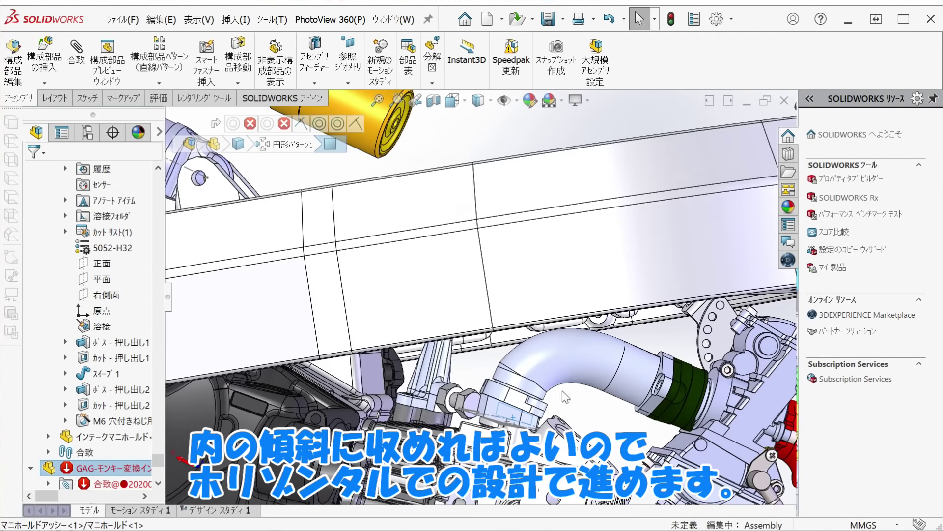
scroll(528, 379, down, 2)
middle_drag(527, 378, 528, 374)
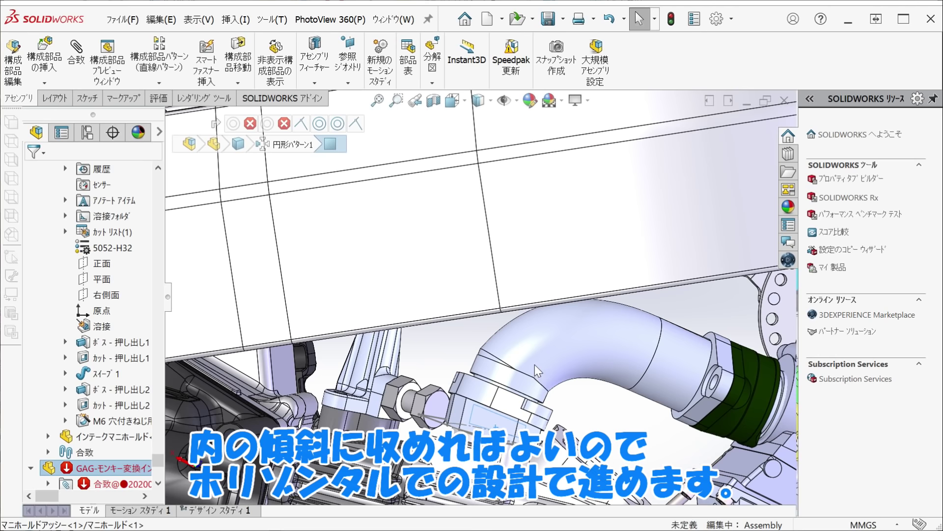
scroll(534, 364, up, 2)
scroll(535, 365, up, 2)
middle_drag(535, 365, 510, 260)
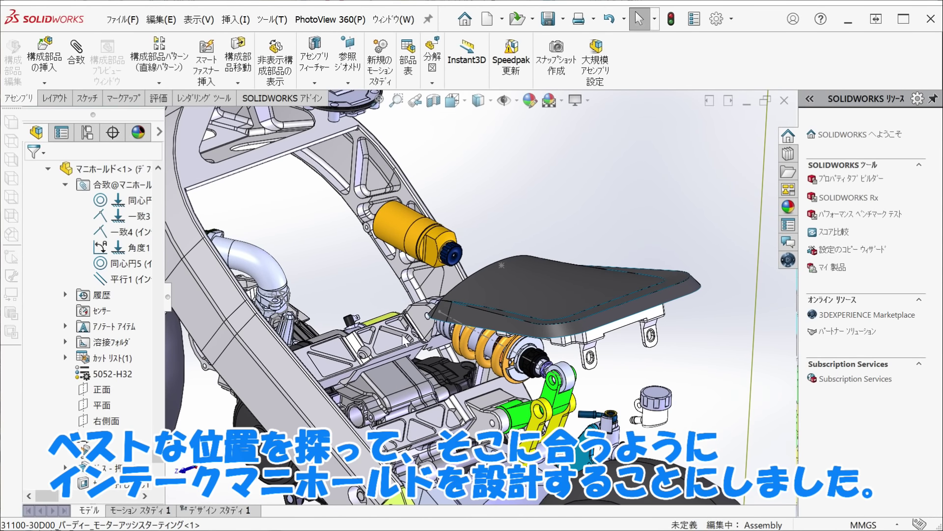
mouse_move(301, 313)
middle_down()
mouse_move(356, 265)
mouse_move(323, 282)
middle_up()
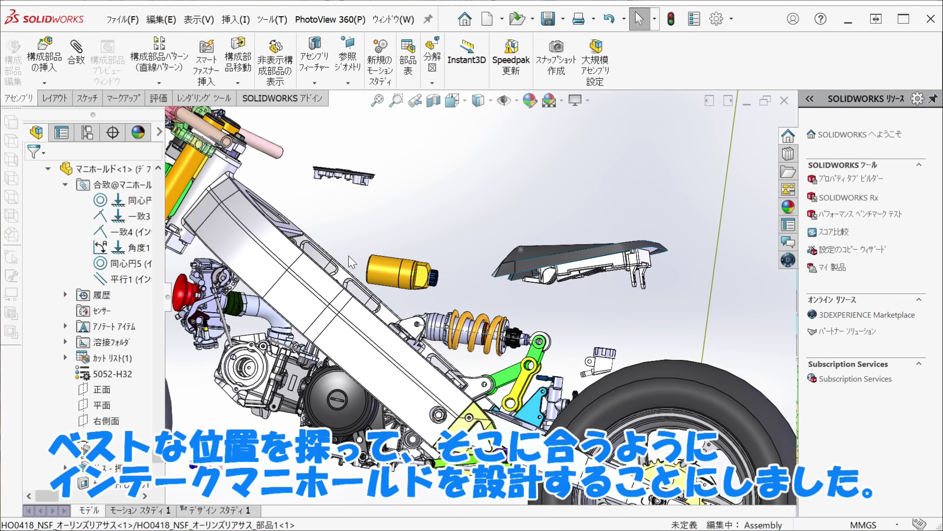
middle_drag(336, 267, 275, 317)
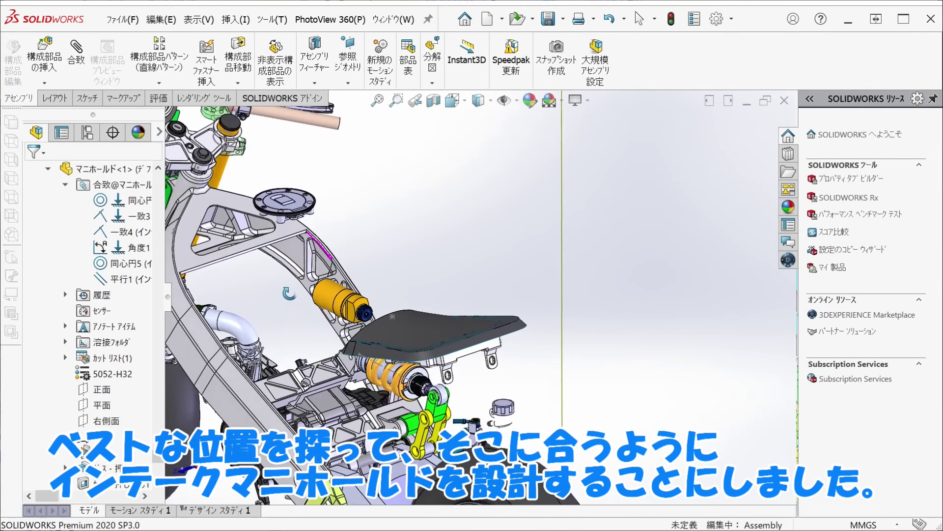
middle_drag(274, 317, 290, 297)
scroll(290, 297, down, 3)
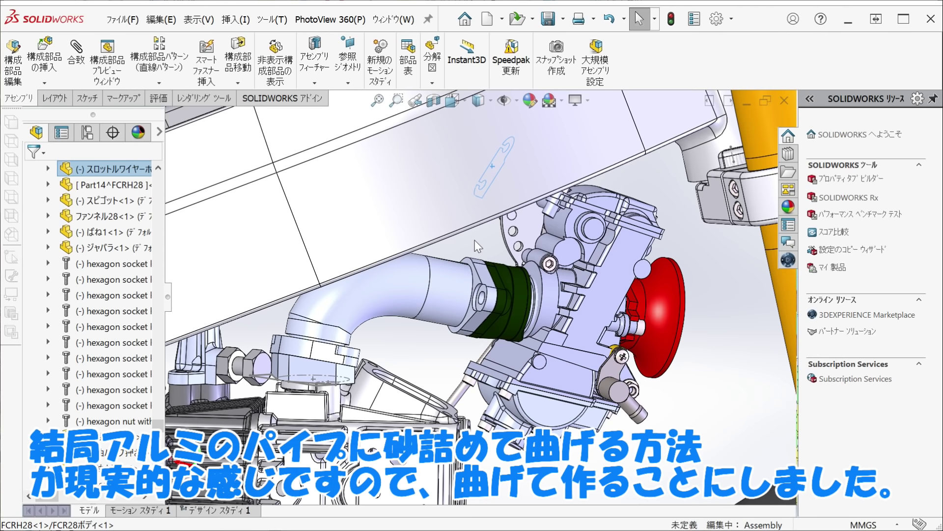
scroll(320, 335, up, 2)
scroll(321, 335, up, 2)
scroll(322, 338, up, 1)
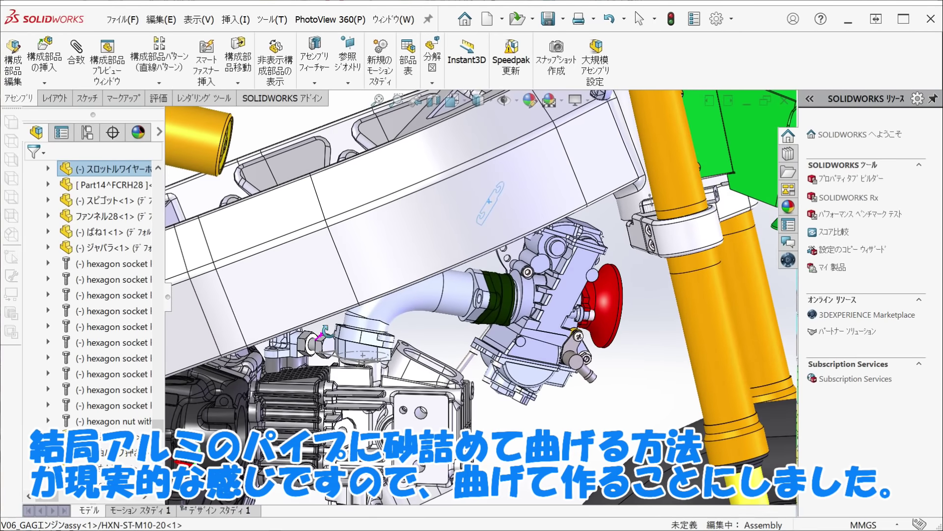
middle_drag(322, 338, 353, 283)
mouse_move(394, 242)
middle_down()
mouse_move(384, 230)
mouse_move(393, 246)
middle_up()
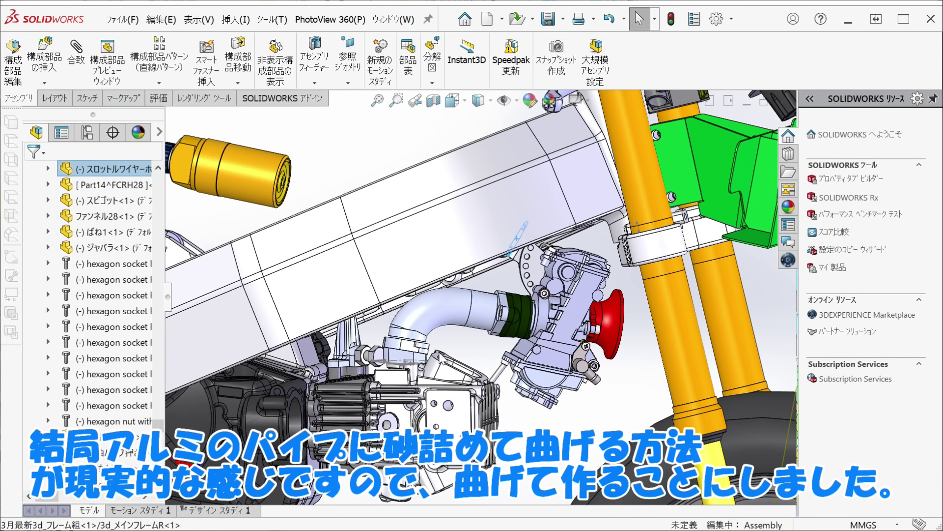
middle_drag(448, 362, 433, 334)
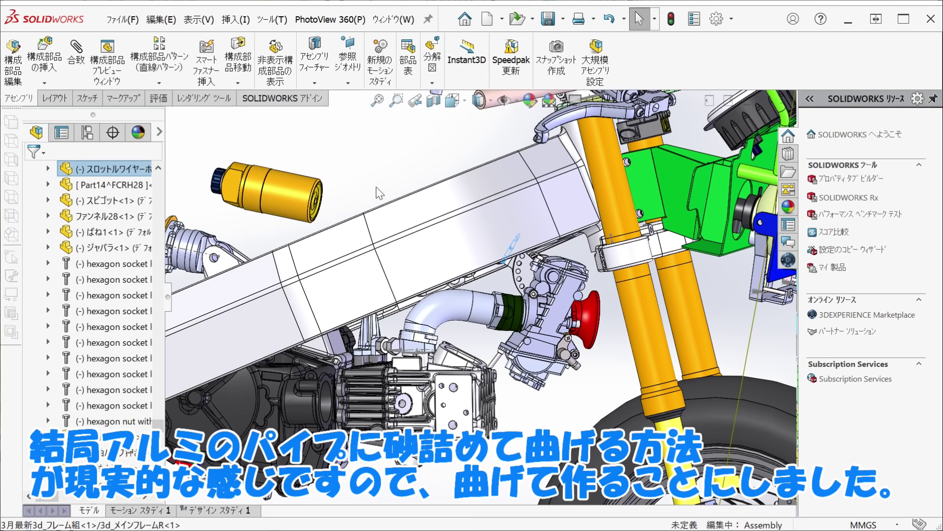
scroll(410, 331, down, 2)
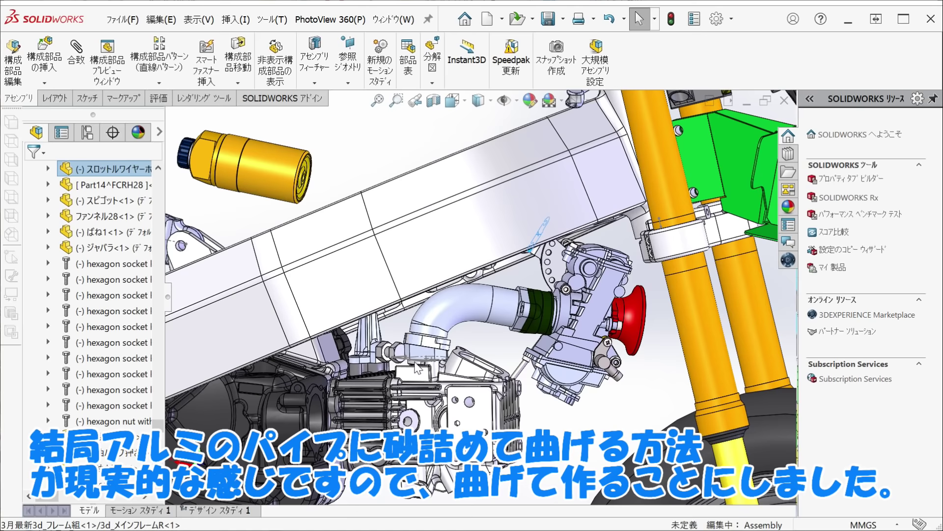
scroll(422, 347, down, 2)
scroll(422, 346, down, 2)
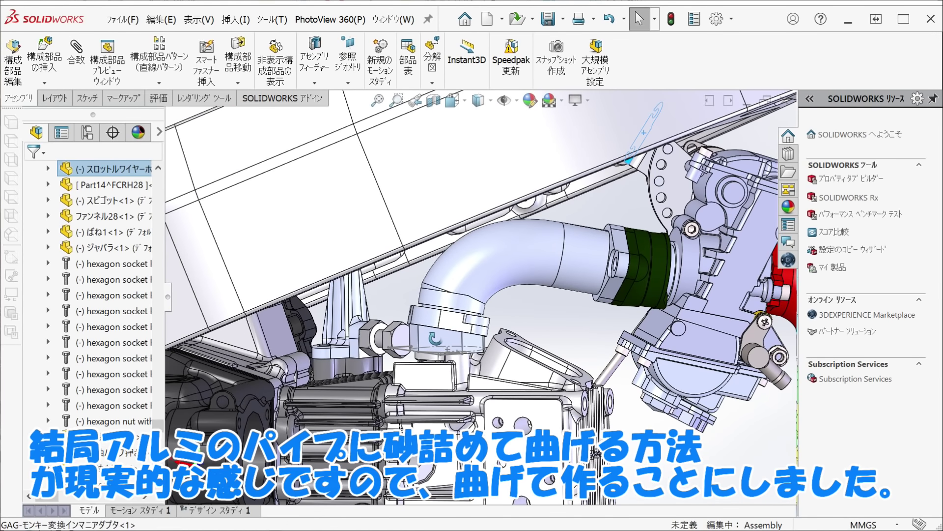
middle_drag(436, 339, 439, 340)
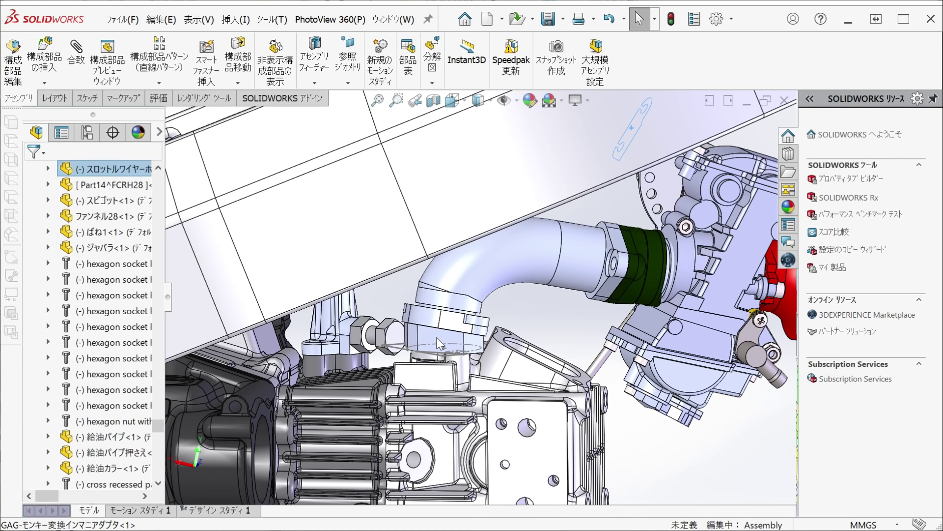
scroll(433, 339, down, 1)
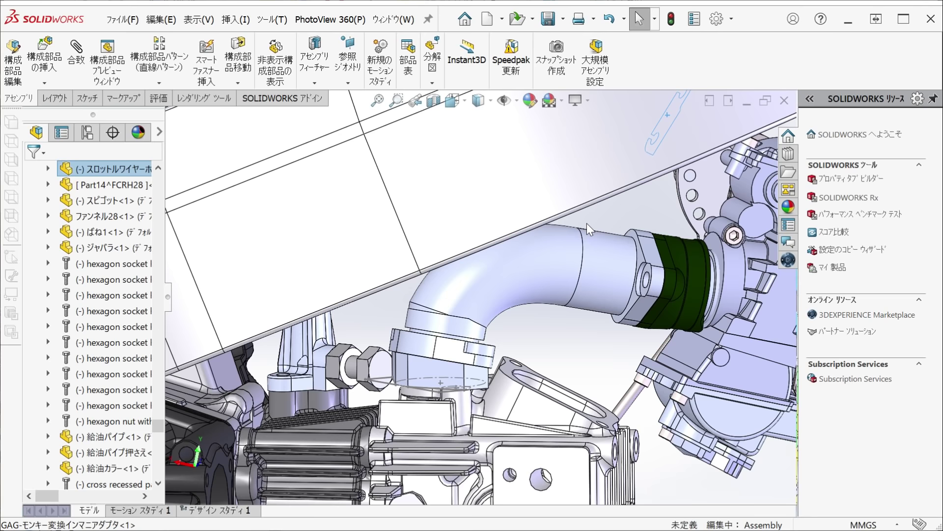
scroll(596, 186, up, 3)
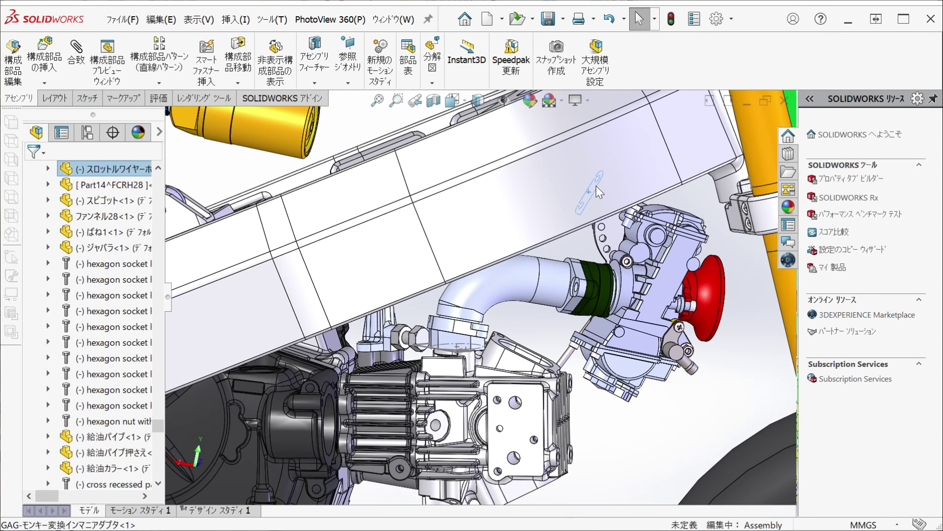
scroll(596, 194, up, 2)
scroll(492, 227, up, 2)
middle_drag(490, 226, 301, 229)
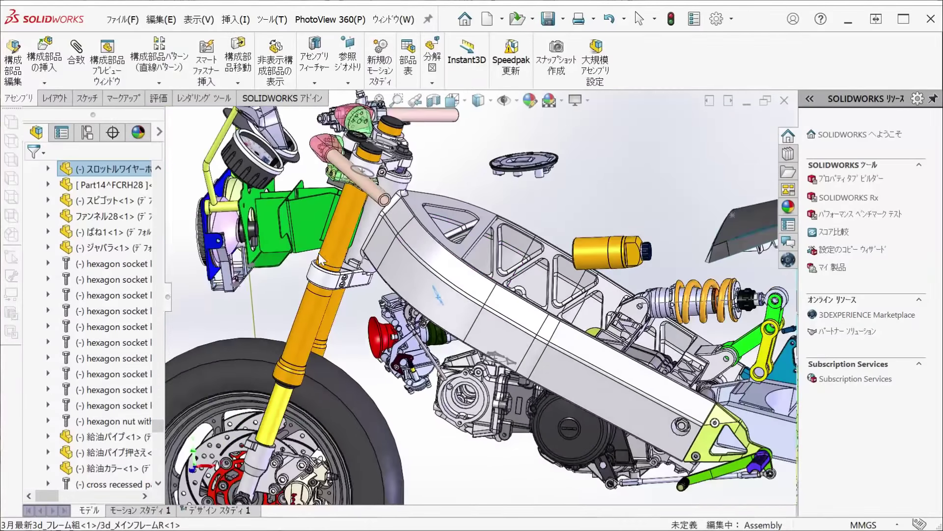
Step: Orbit above the frame and zoom in on the carburettor and intake manifold
middle_drag(301, 228, 370, 312)
scroll(450, 353, down, 1)
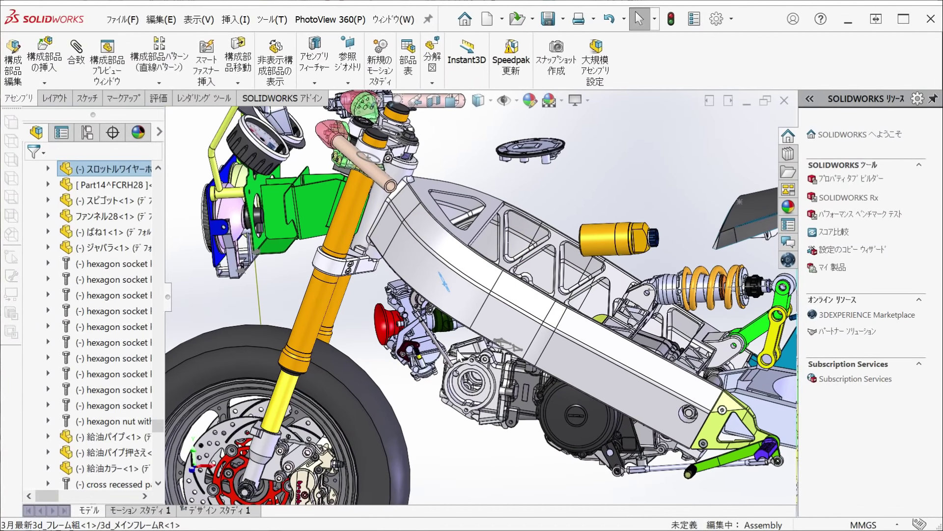
scroll(461, 354, down, 1)
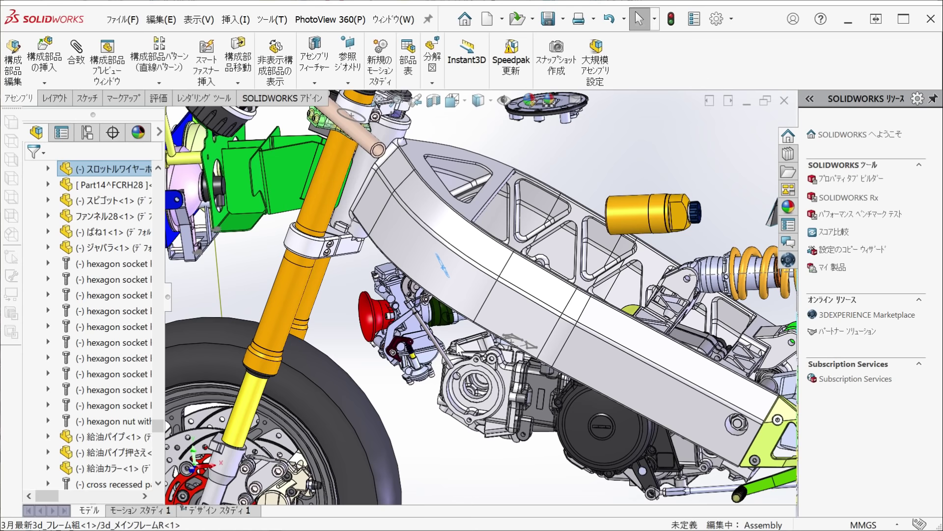
scroll(458, 349, down, 1)
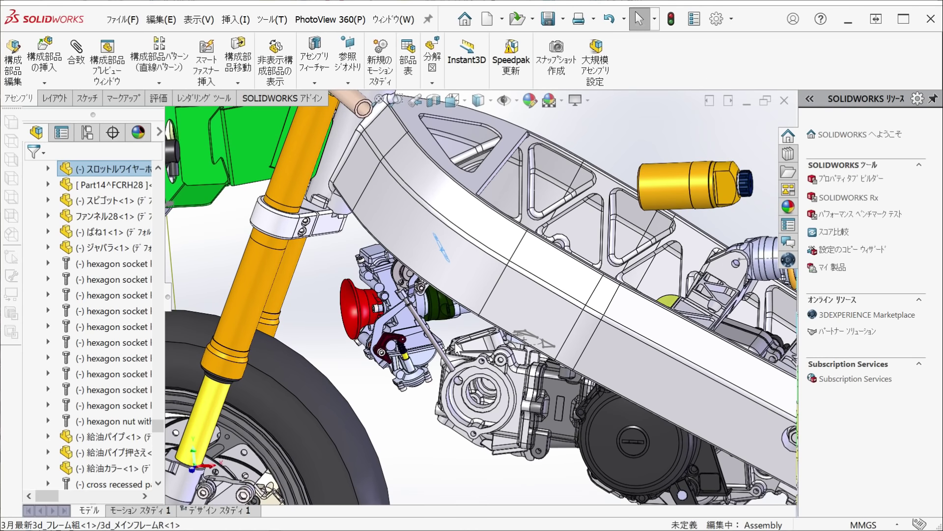
scroll(458, 348, down, 1)
scroll(457, 350, down, 1)
scroll(457, 350, down, 1)
scroll(457, 350, down, 5)
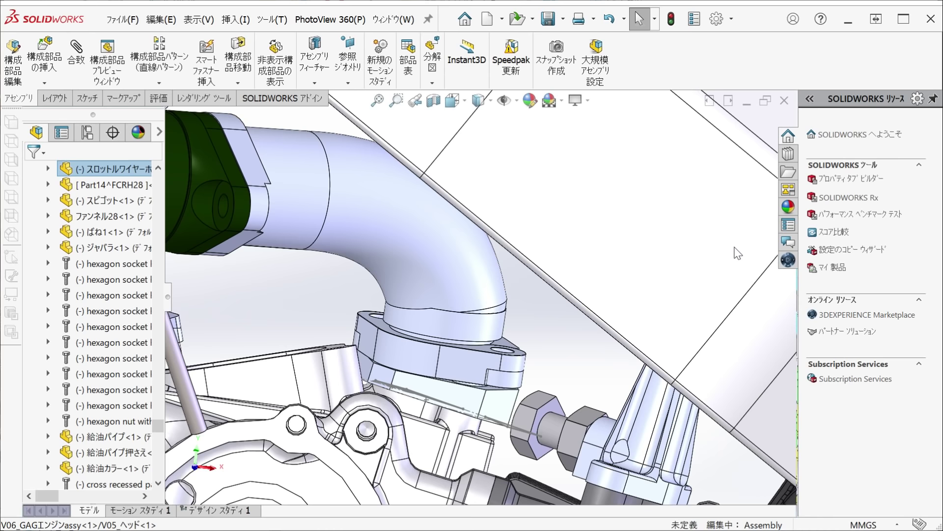
Step: Zoom back out and swing the view to a low front angle toward the front wheel
scroll(437, 189, up, 2)
scroll(519, 248, up, 2)
scroll(518, 251, up, 2)
middle_drag(518, 256, 620, 206)
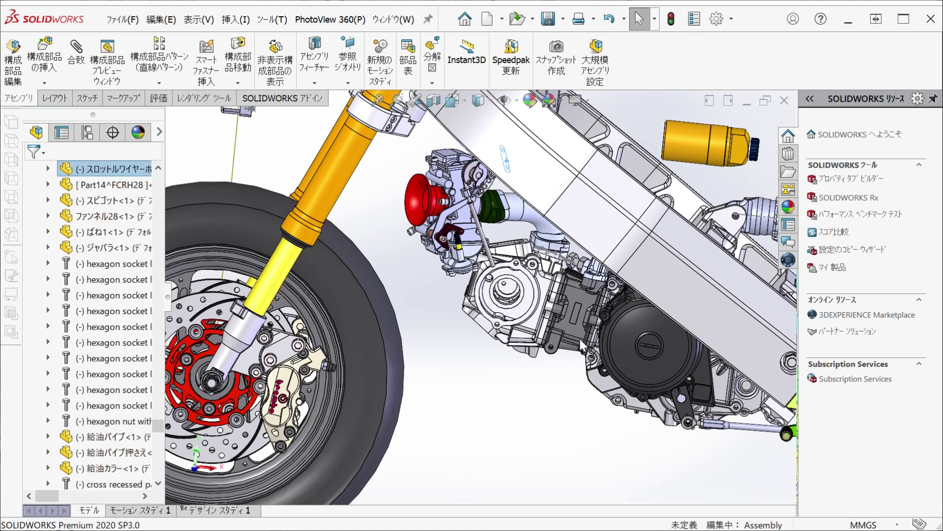
middle_drag(580, 338, 573, 233)
scroll(575, 227, down, 2)
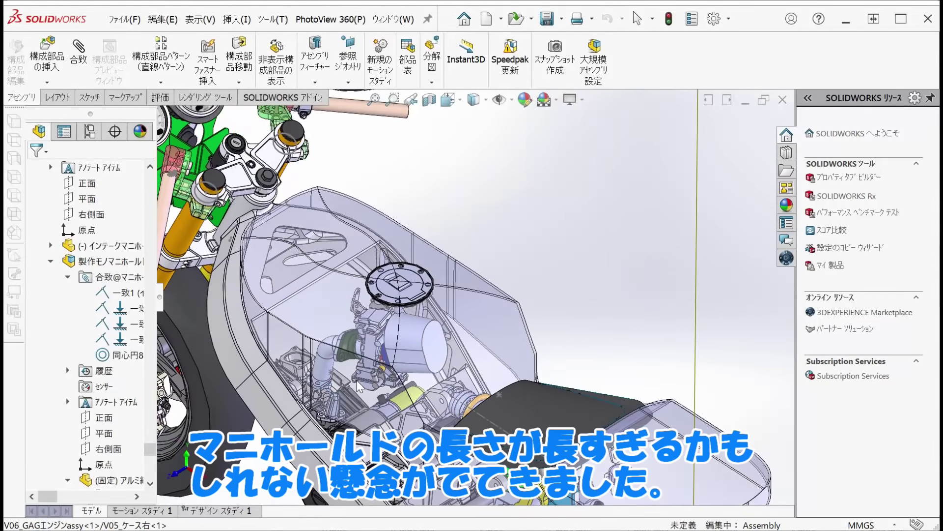
scroll(352, 373, down, 2)
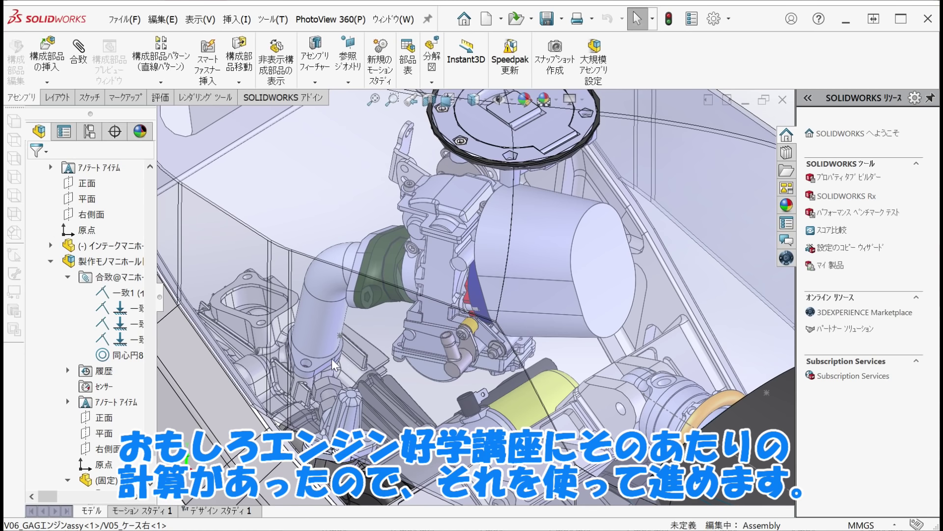
scroll(328, 364, up, 2)
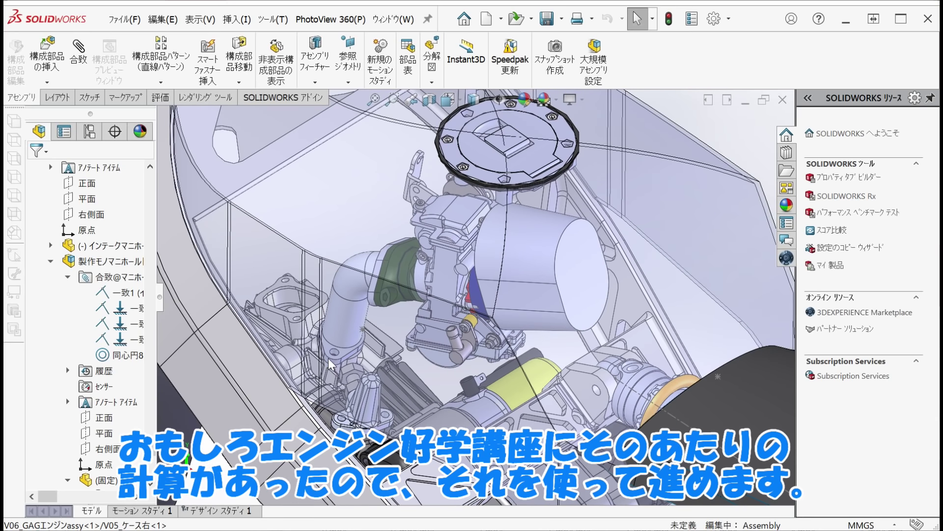
scroll(328, 364, up, 2)
scroll(328, 363, up, 3)
scroll(328, 363, up, 3)
scroll(430, 326, down, 1)
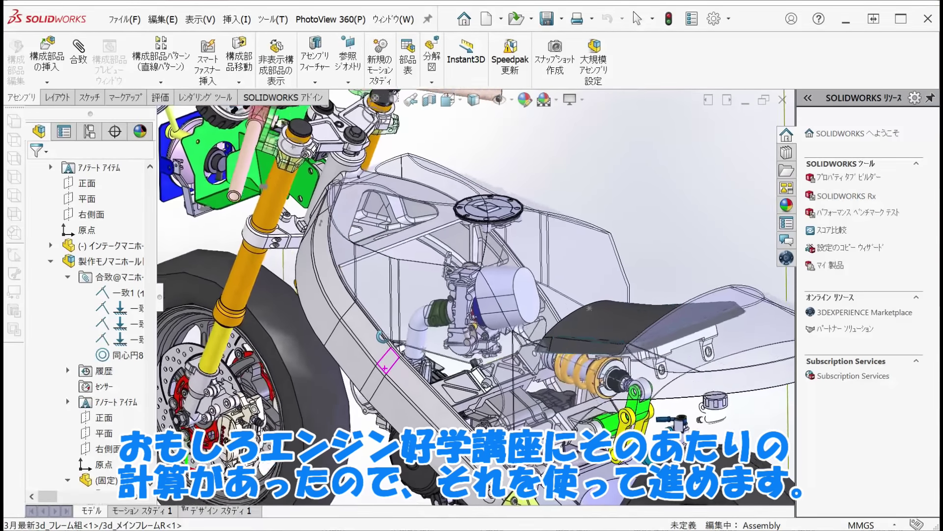
scroll(431, 326, down, 2)
scroll(430, 326, down, 3)
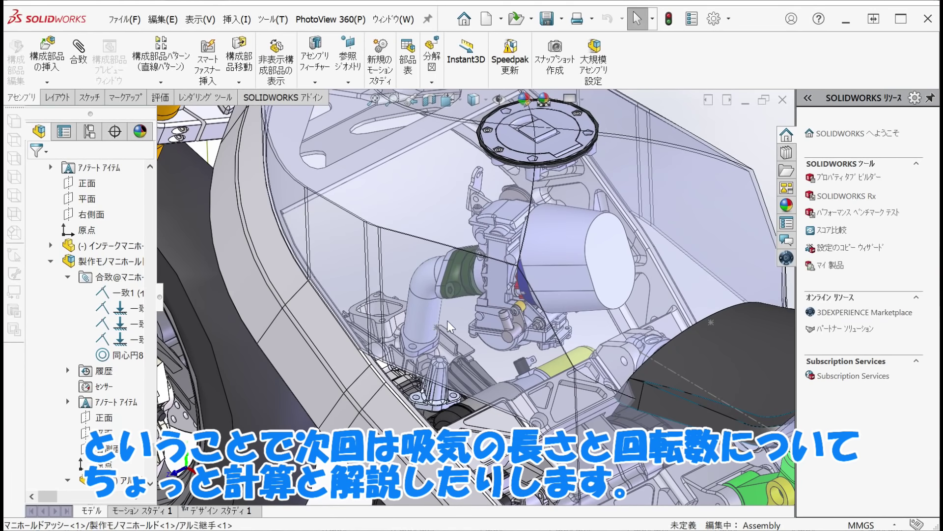
click(431, 326)
right_click(431, 327)
key(Escape)
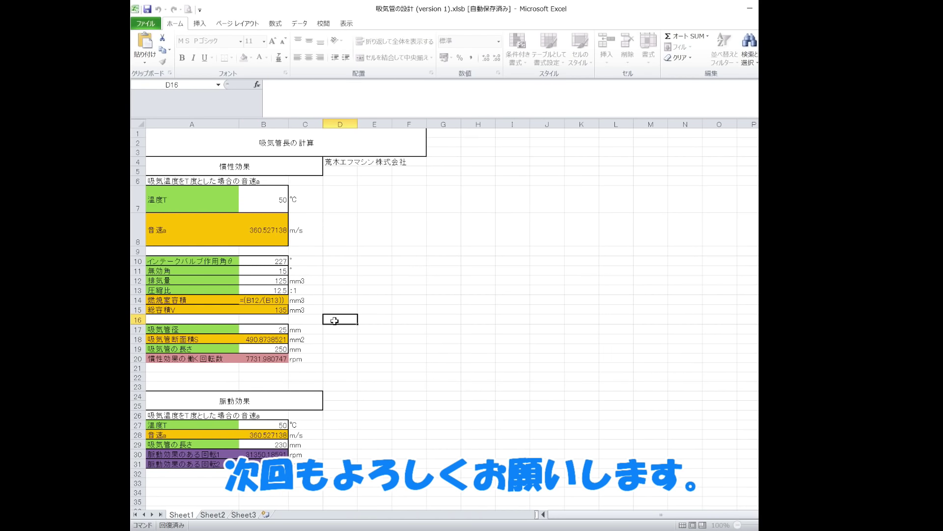
Step: Confirm the formula =(B12/(B13)) in B14 so the combustion chamber volume shows 10
click(334, 320)
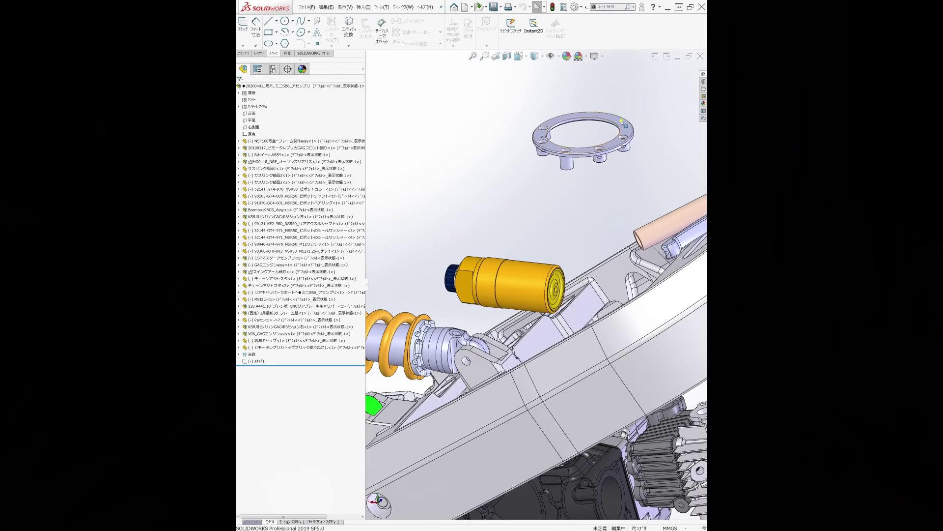
Step: Hide the pen's translucent outer body to reveal the mechanism, then select the knob component
click(622, 122)
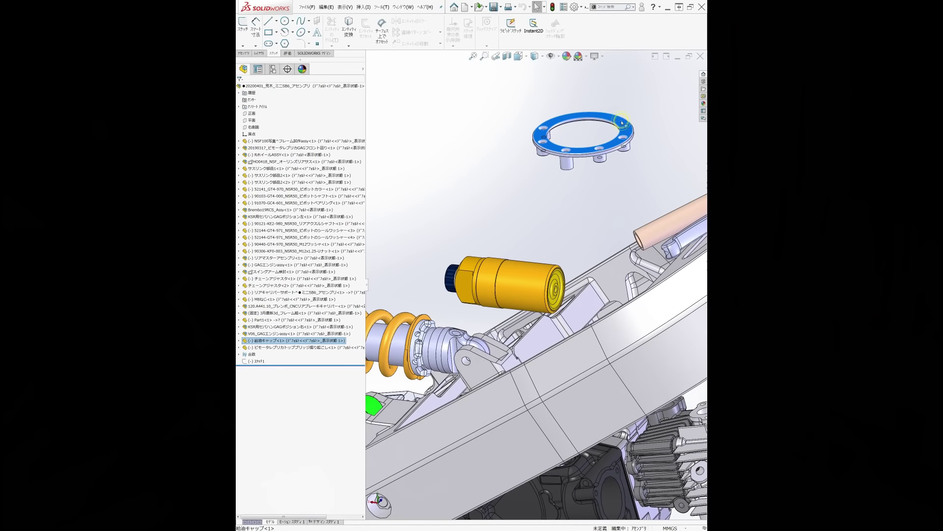
right_click(621, 122)
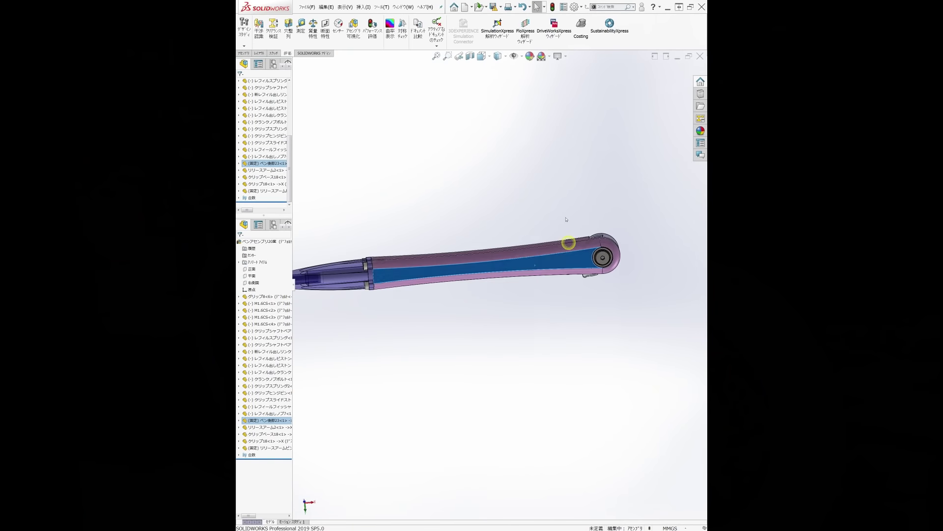
key(Tab)
scroll(566, 219, up, 5)
click(521, 281)
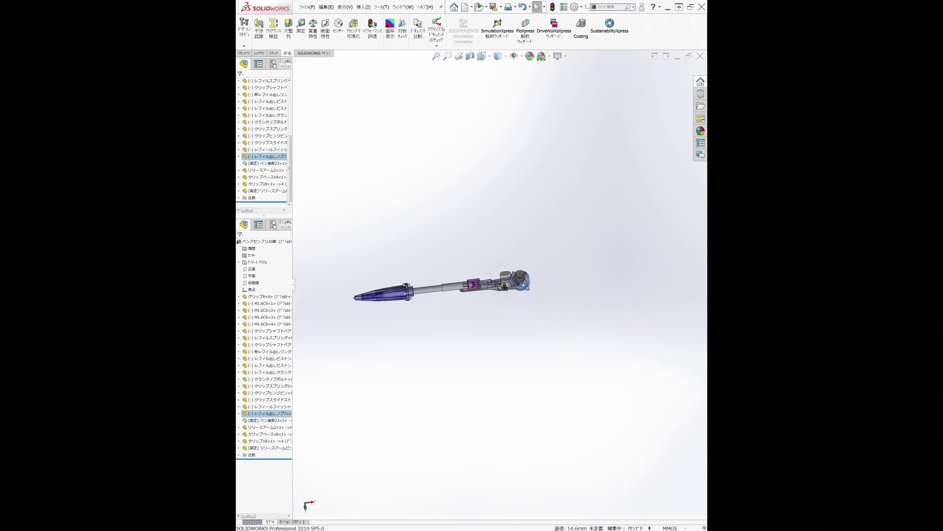